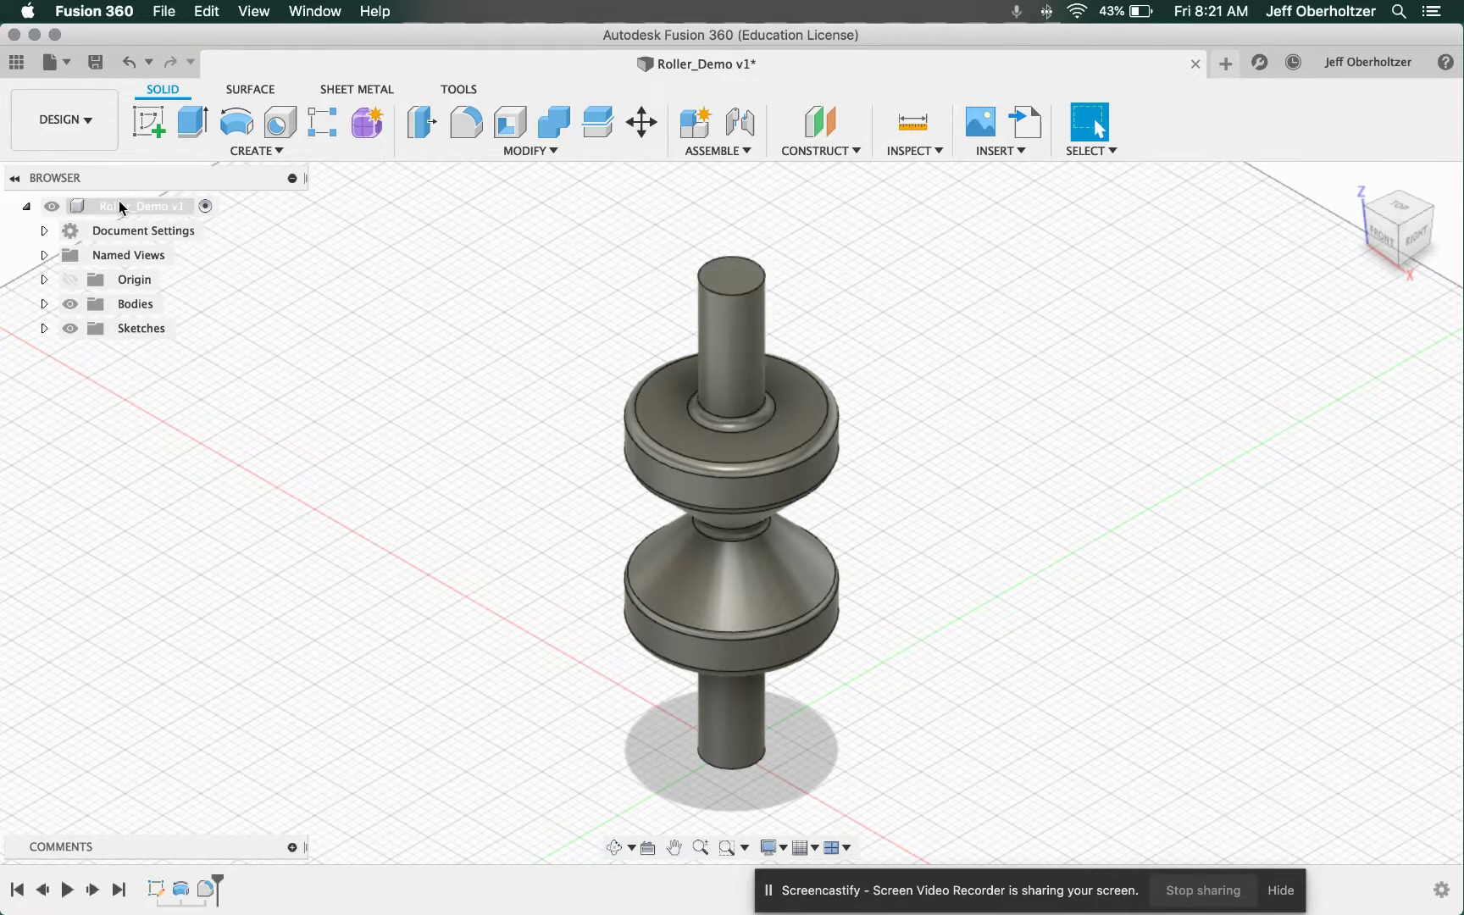
Step: Start a new sketch on the circular end face at the top of the roller's shaft
click(143, 130)
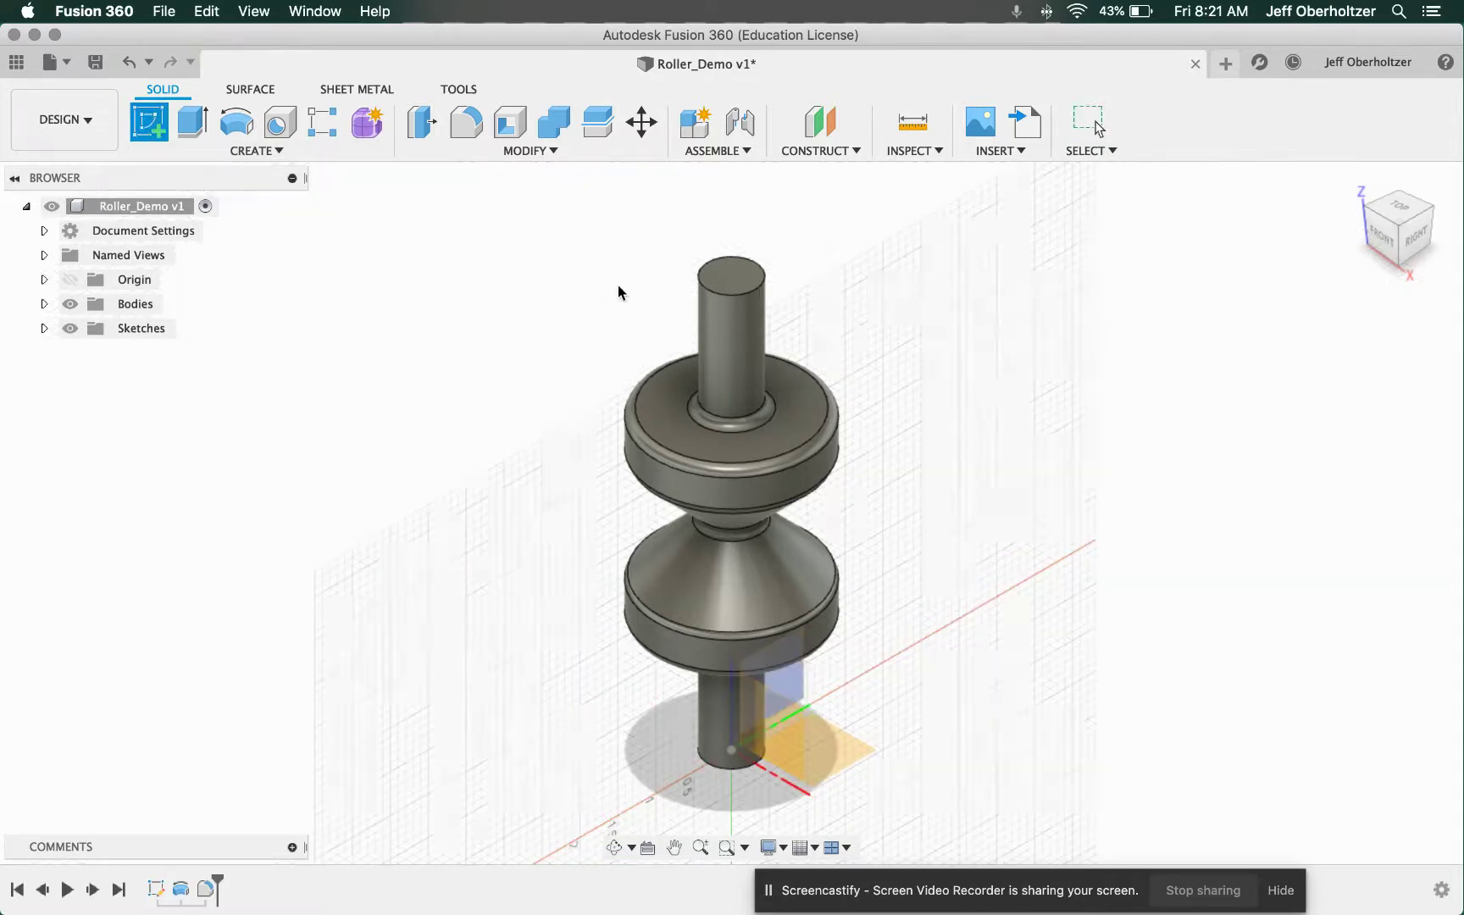
click(731, 278)
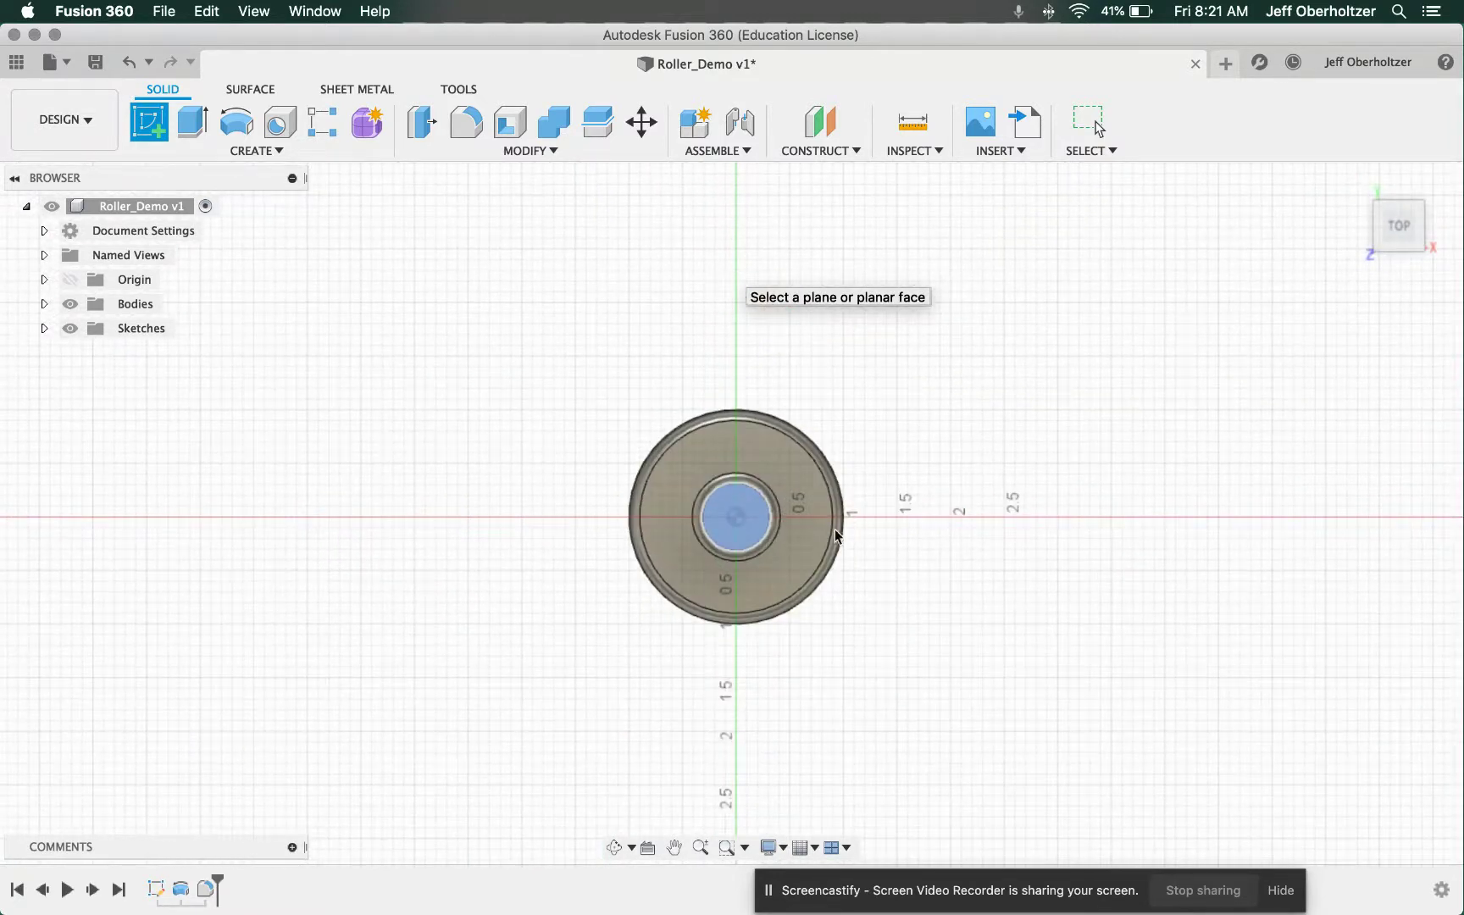
scroll(898, 502, up, 3)
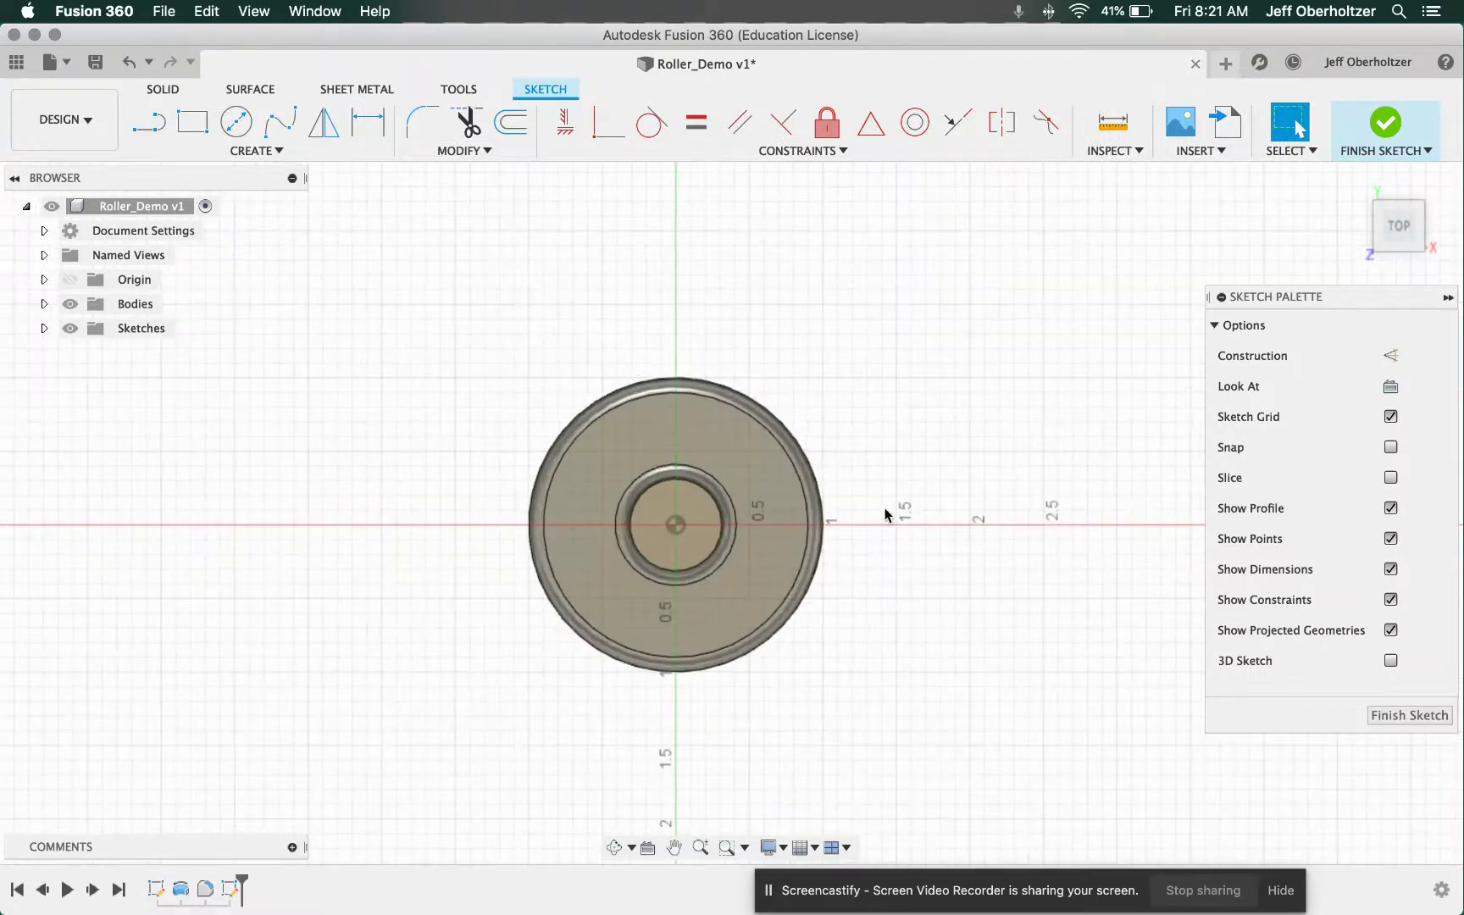
scroll(435, 521, up, 3)
scroll(436, 523, down, 2)
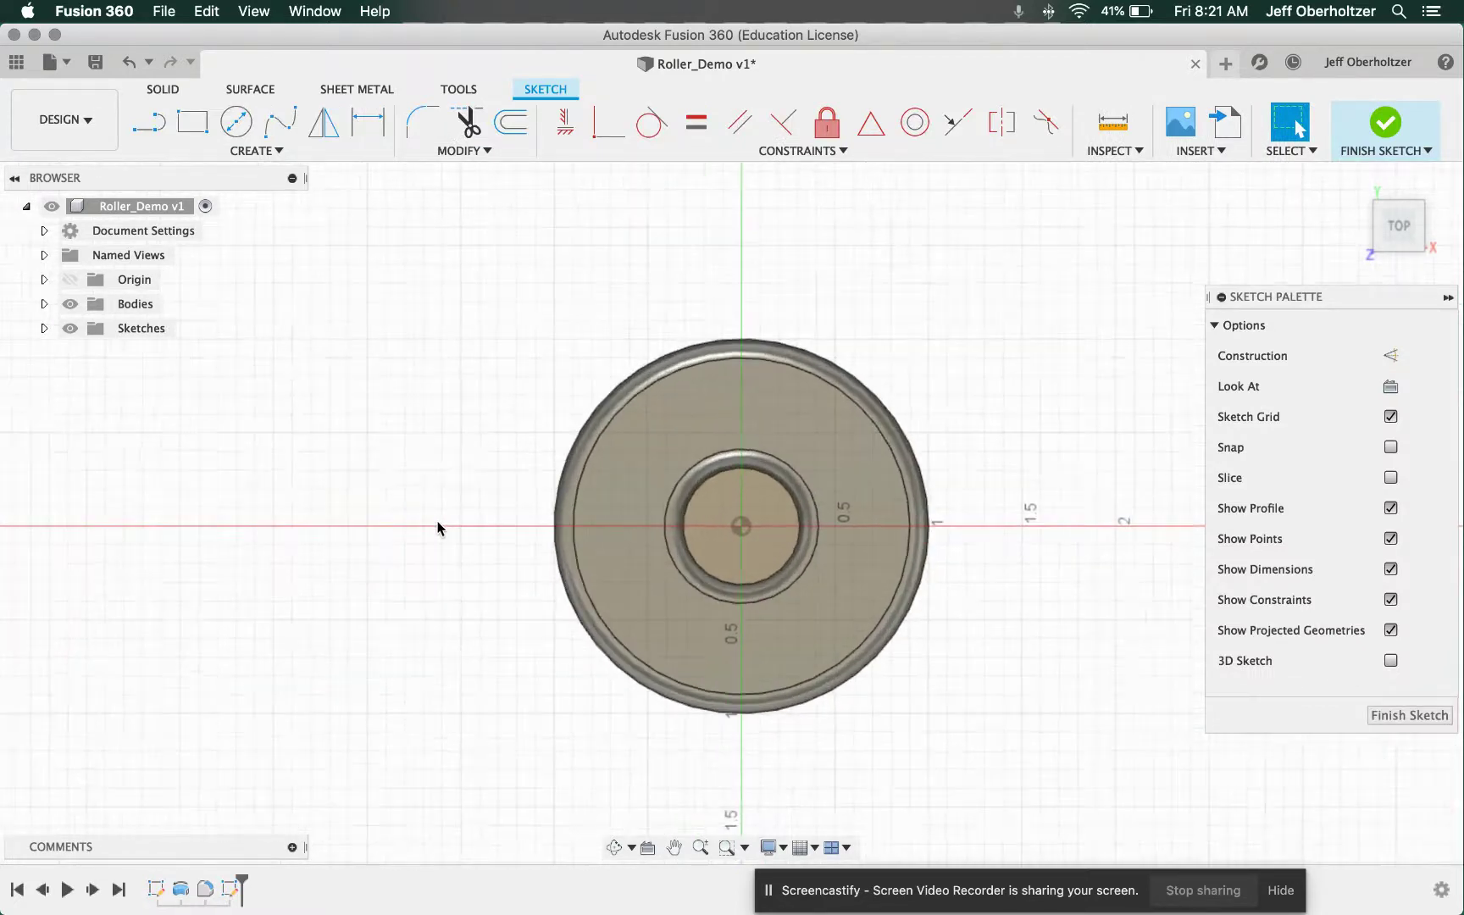
scroll(593, 529, up, 3)
scroll(1065, 470, up, 3)
scroll(1064, 475, down, 1)
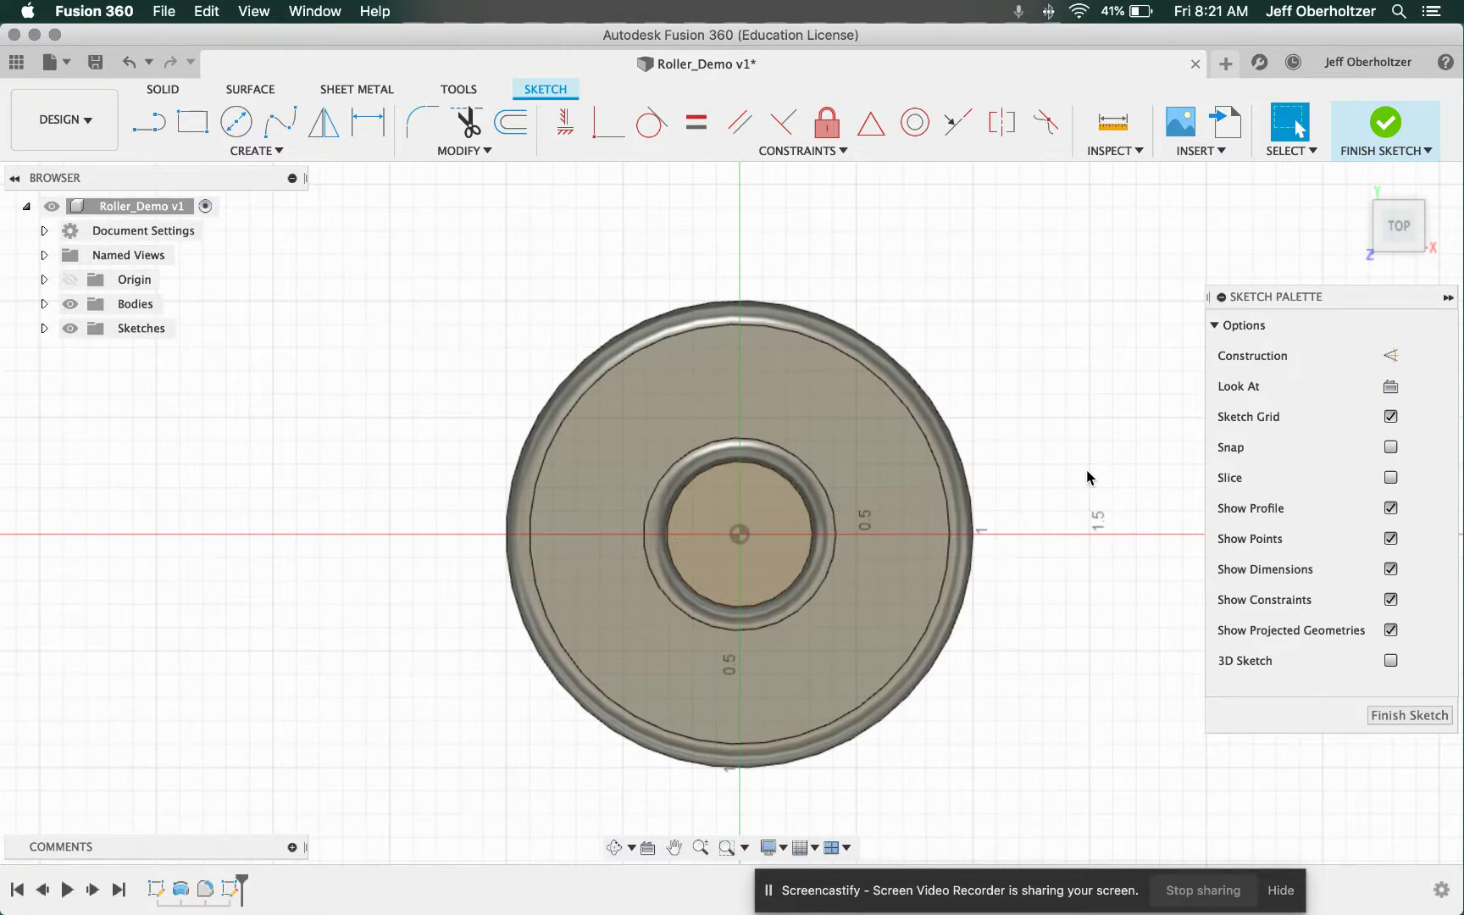
Step: Project the circular edge of the shaft's end face into the sketch with the projection link on
key(p)
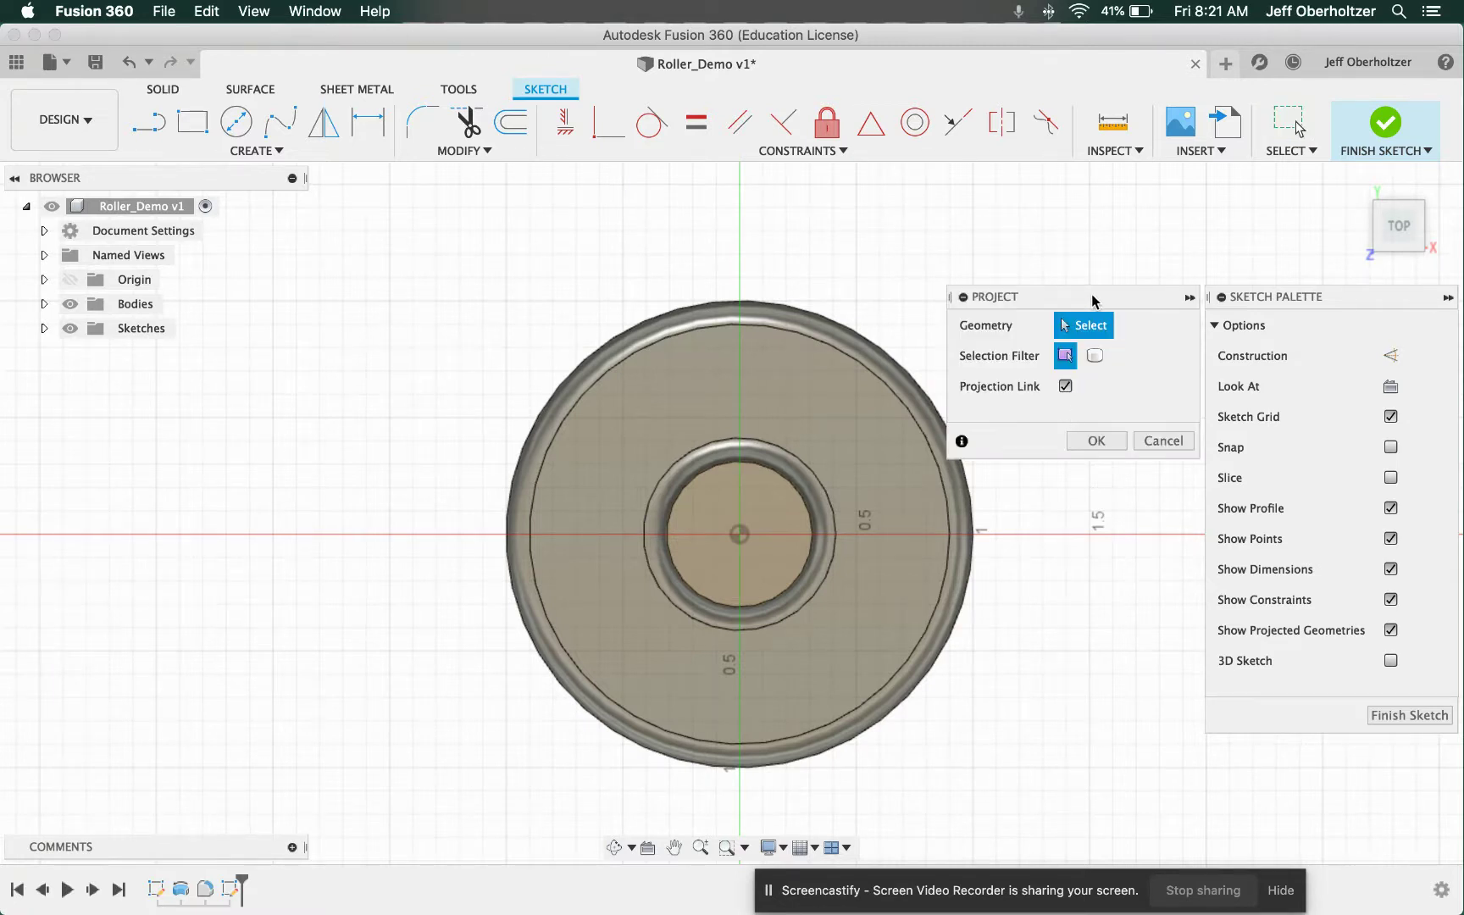
drag(1093, 301, 1034, 223)
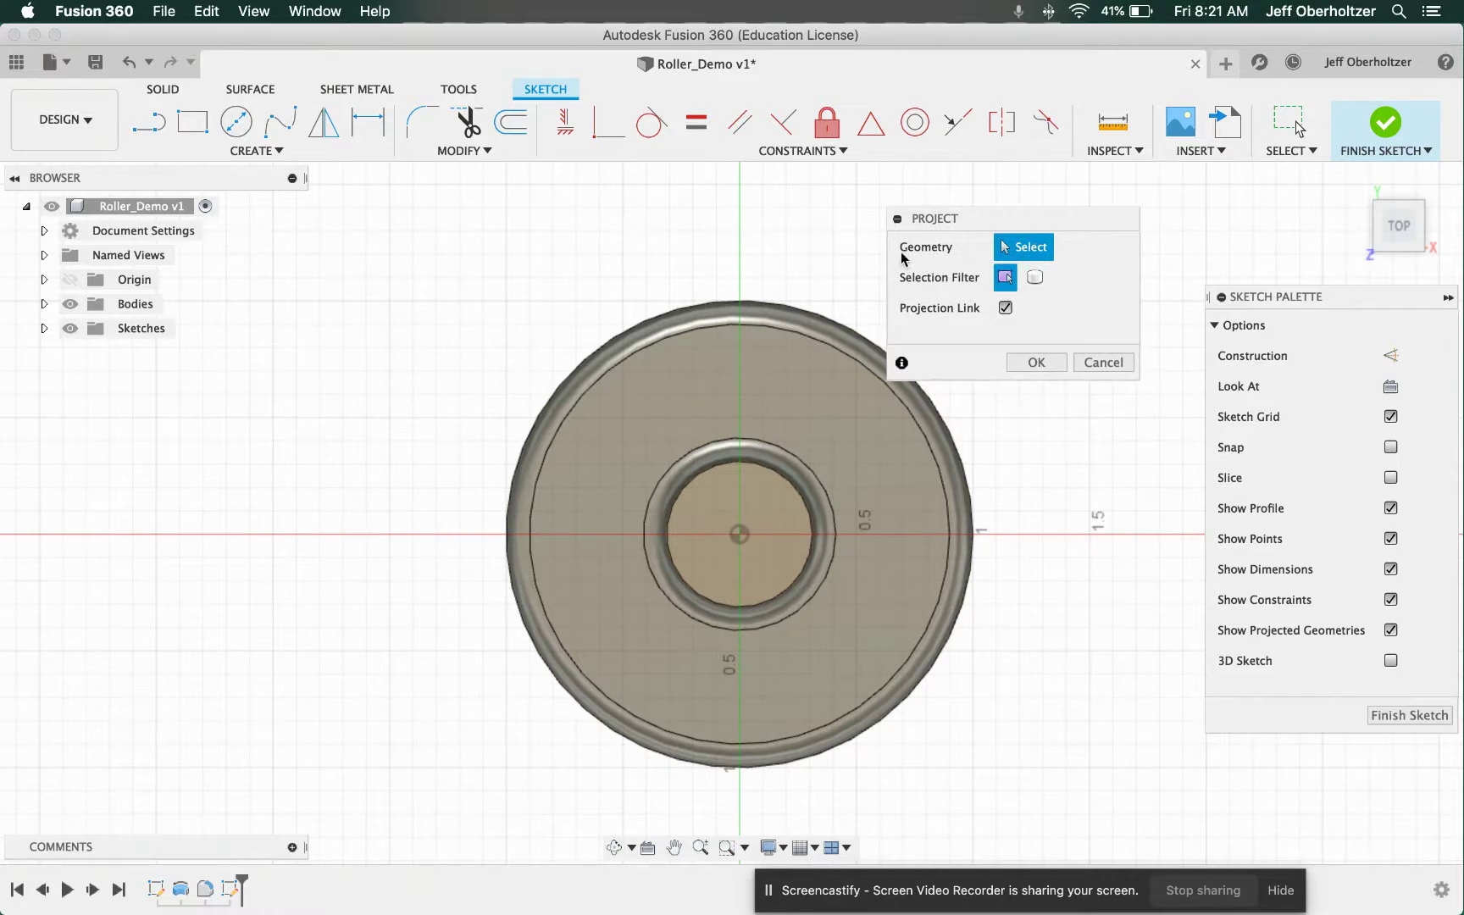
click(794, 494)
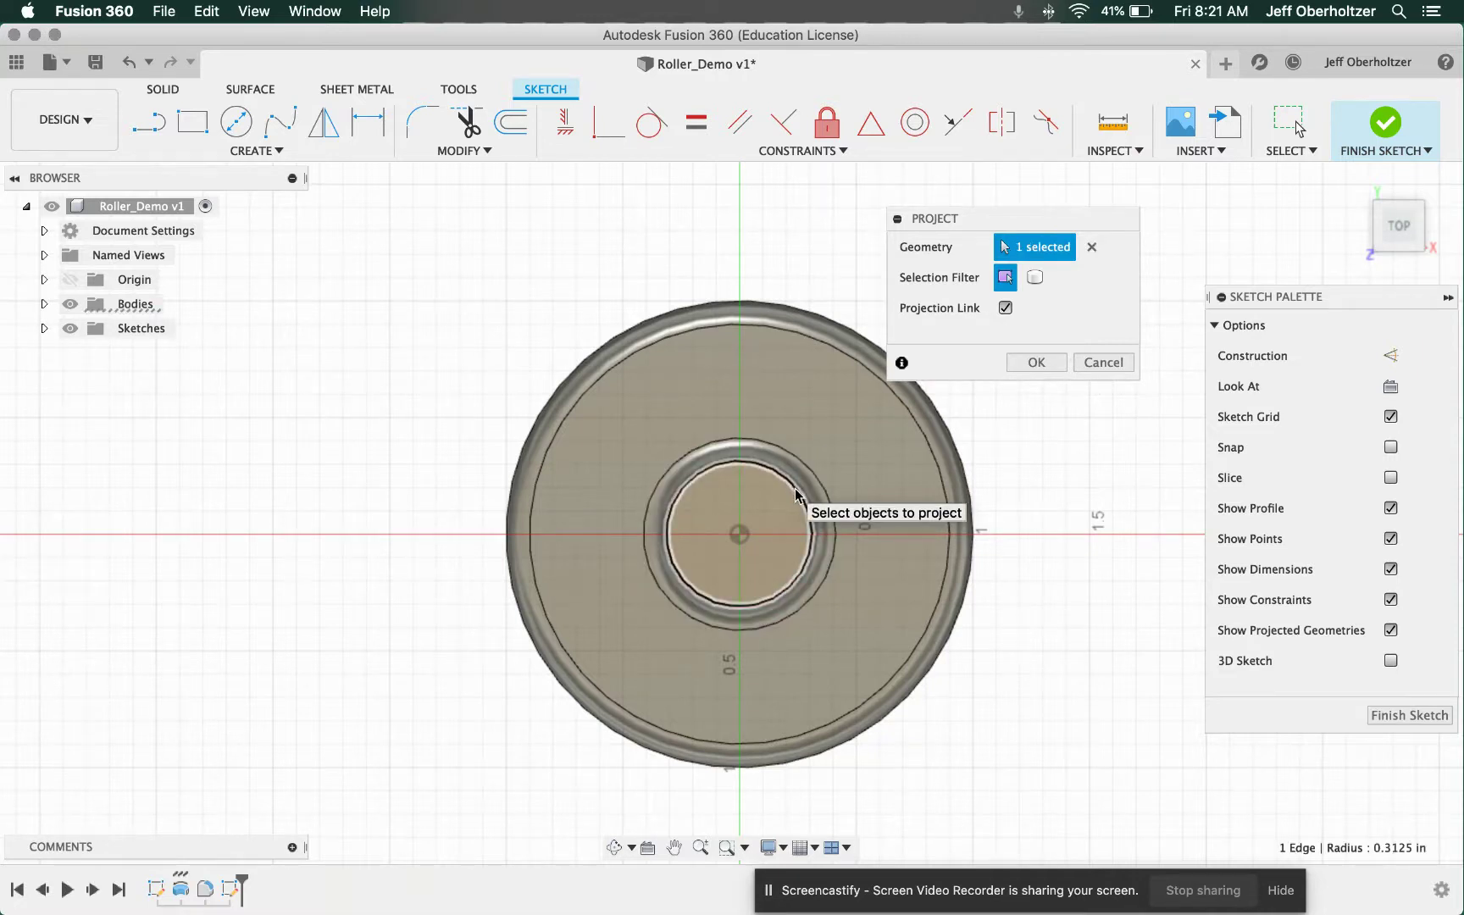
click(1032, 362)
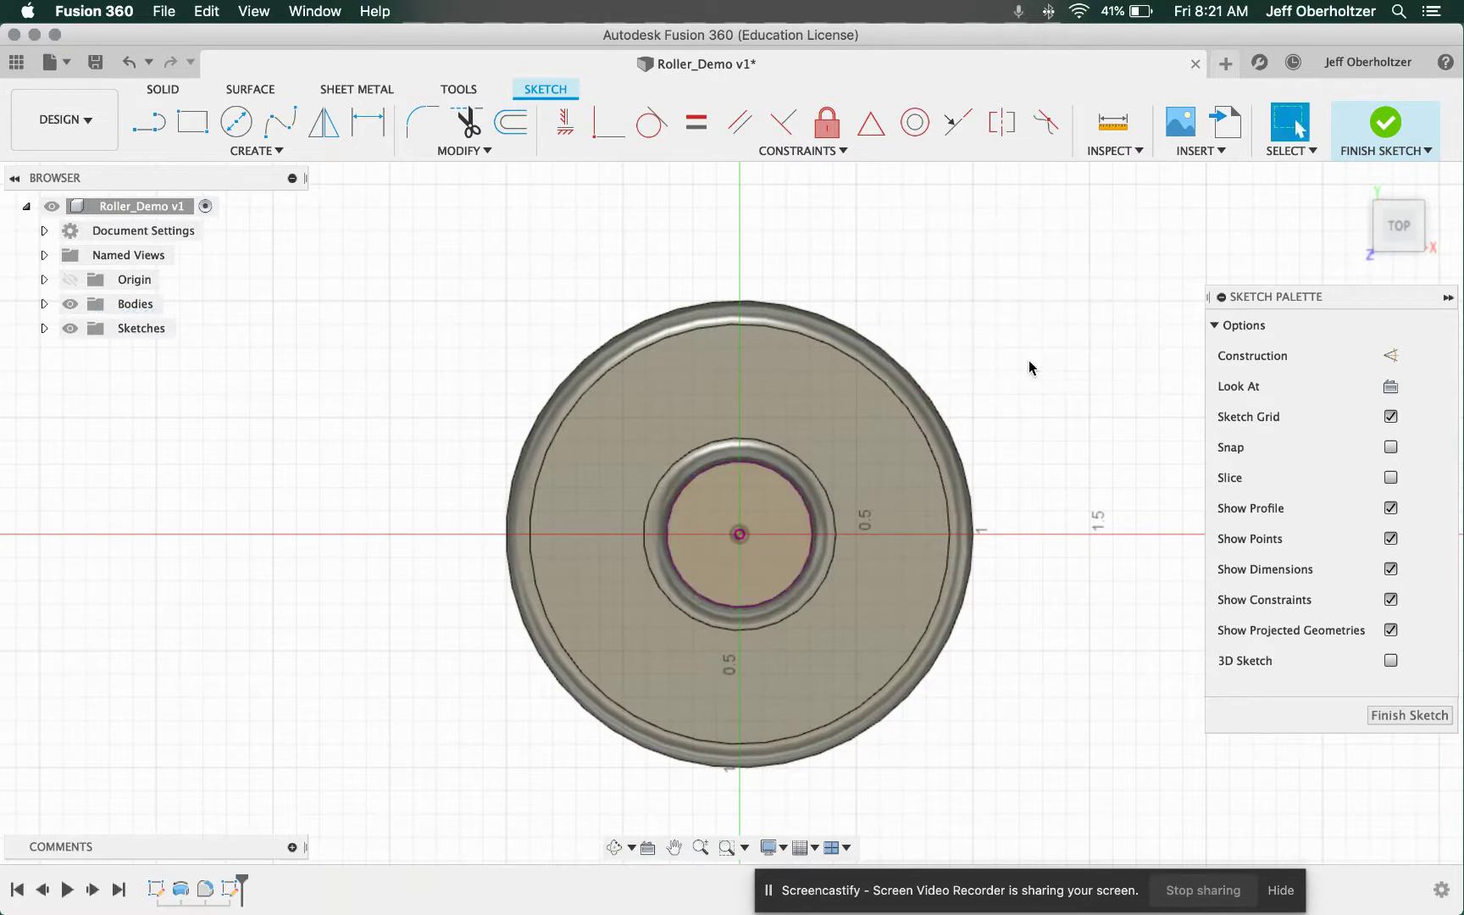
scroll(977, 468, up, 5)
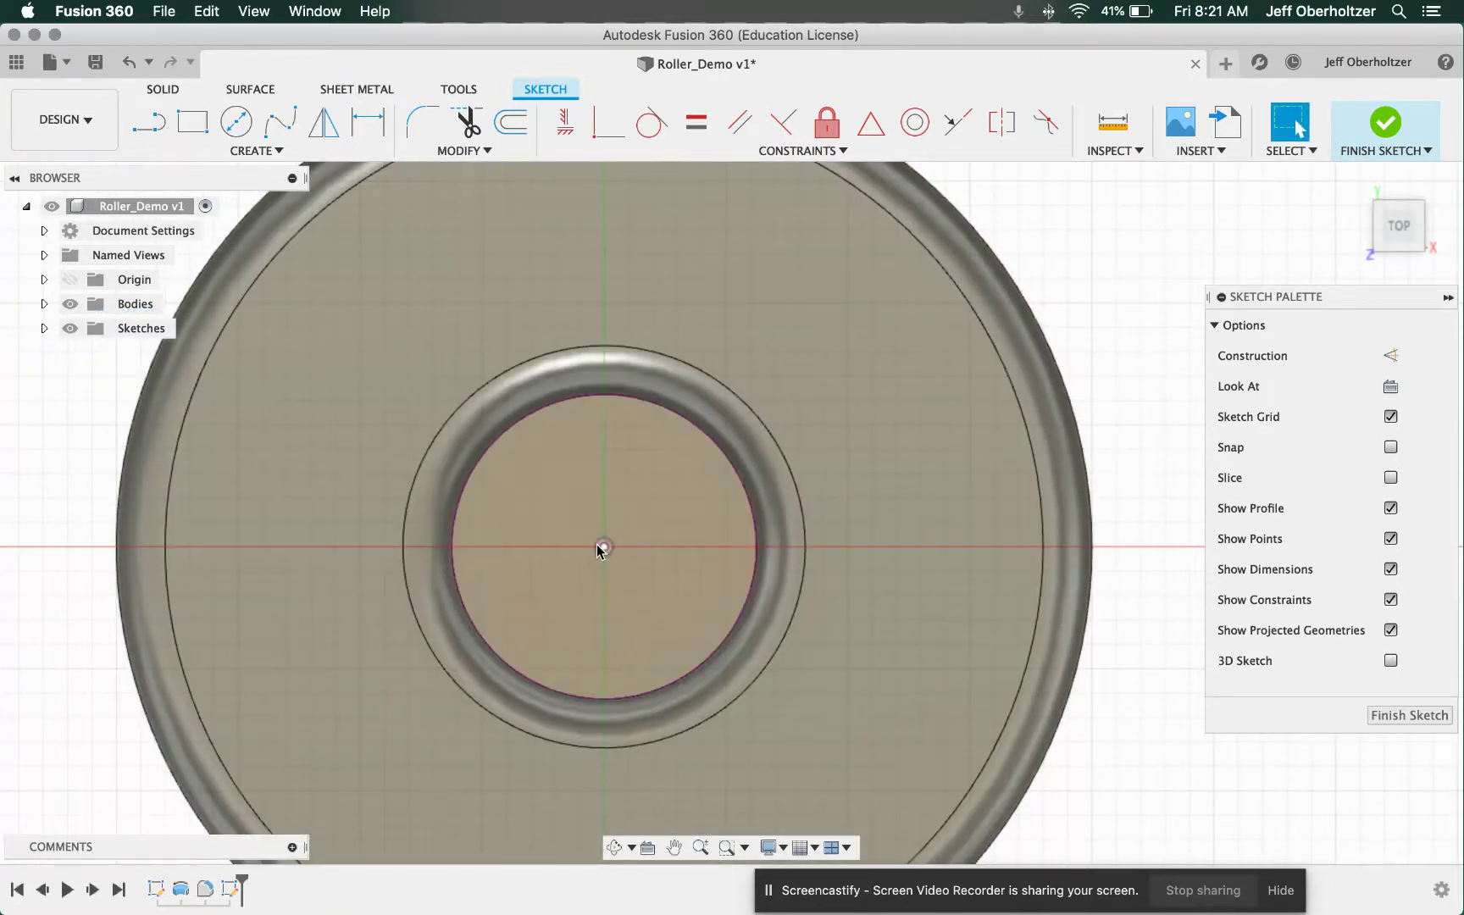
scroll(600, 549, down, 6)
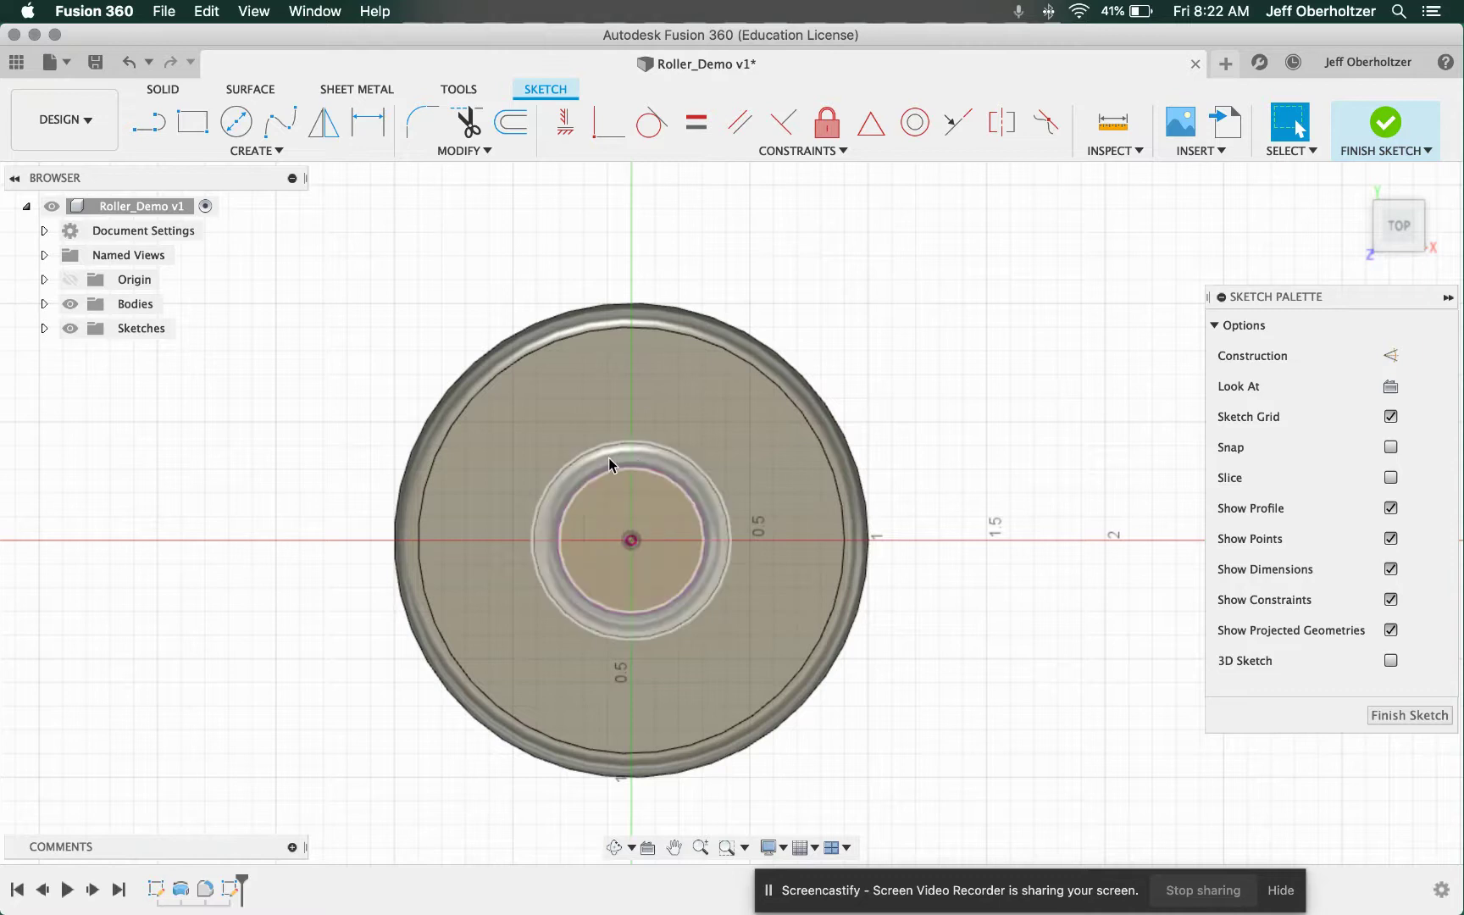
click(602, 604)
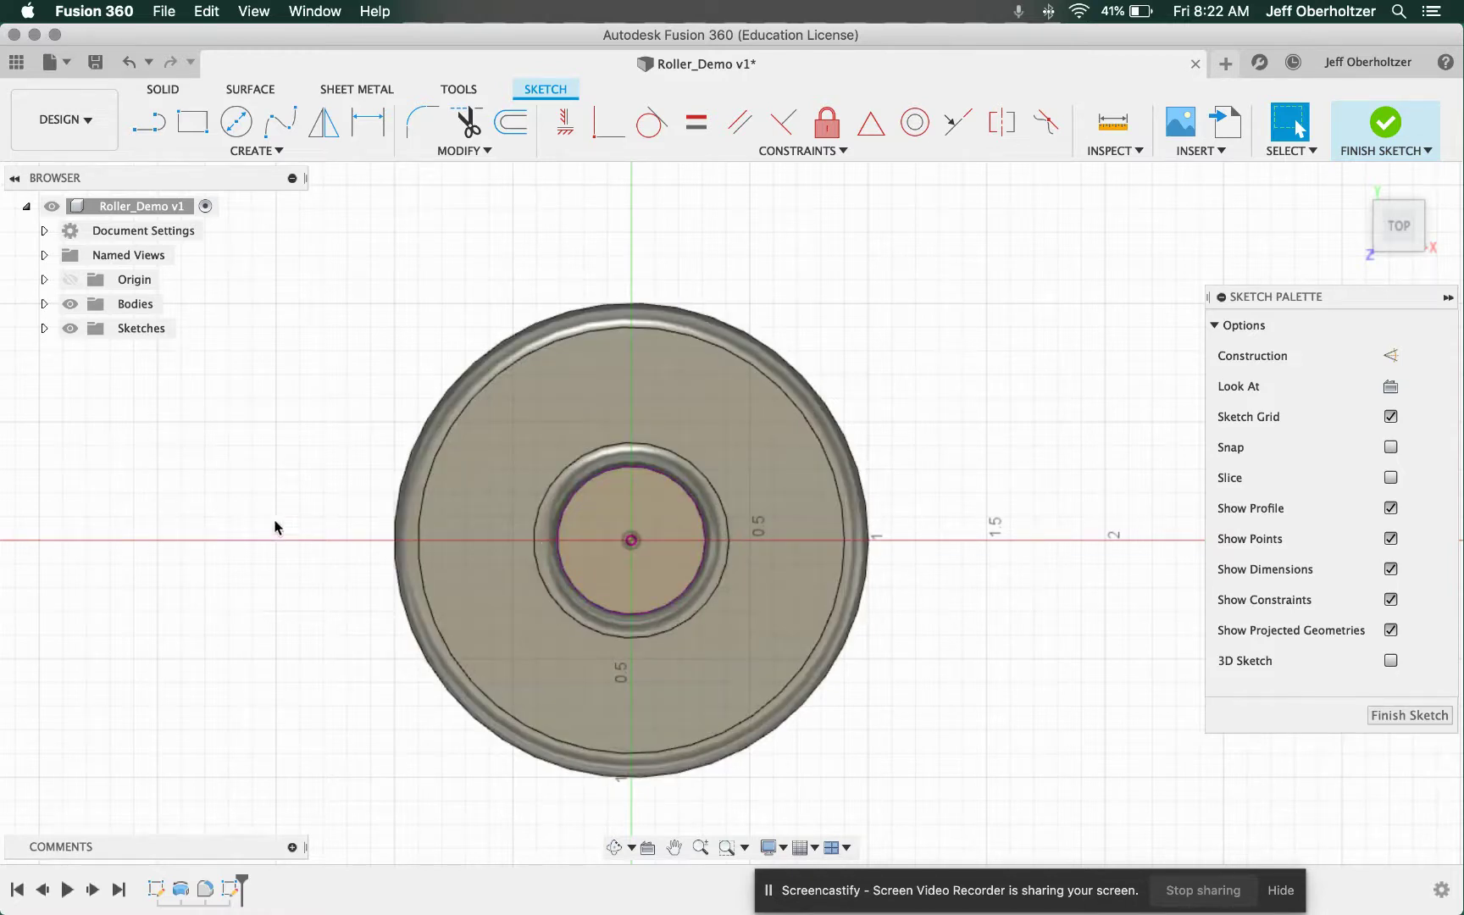
click(709, 546)
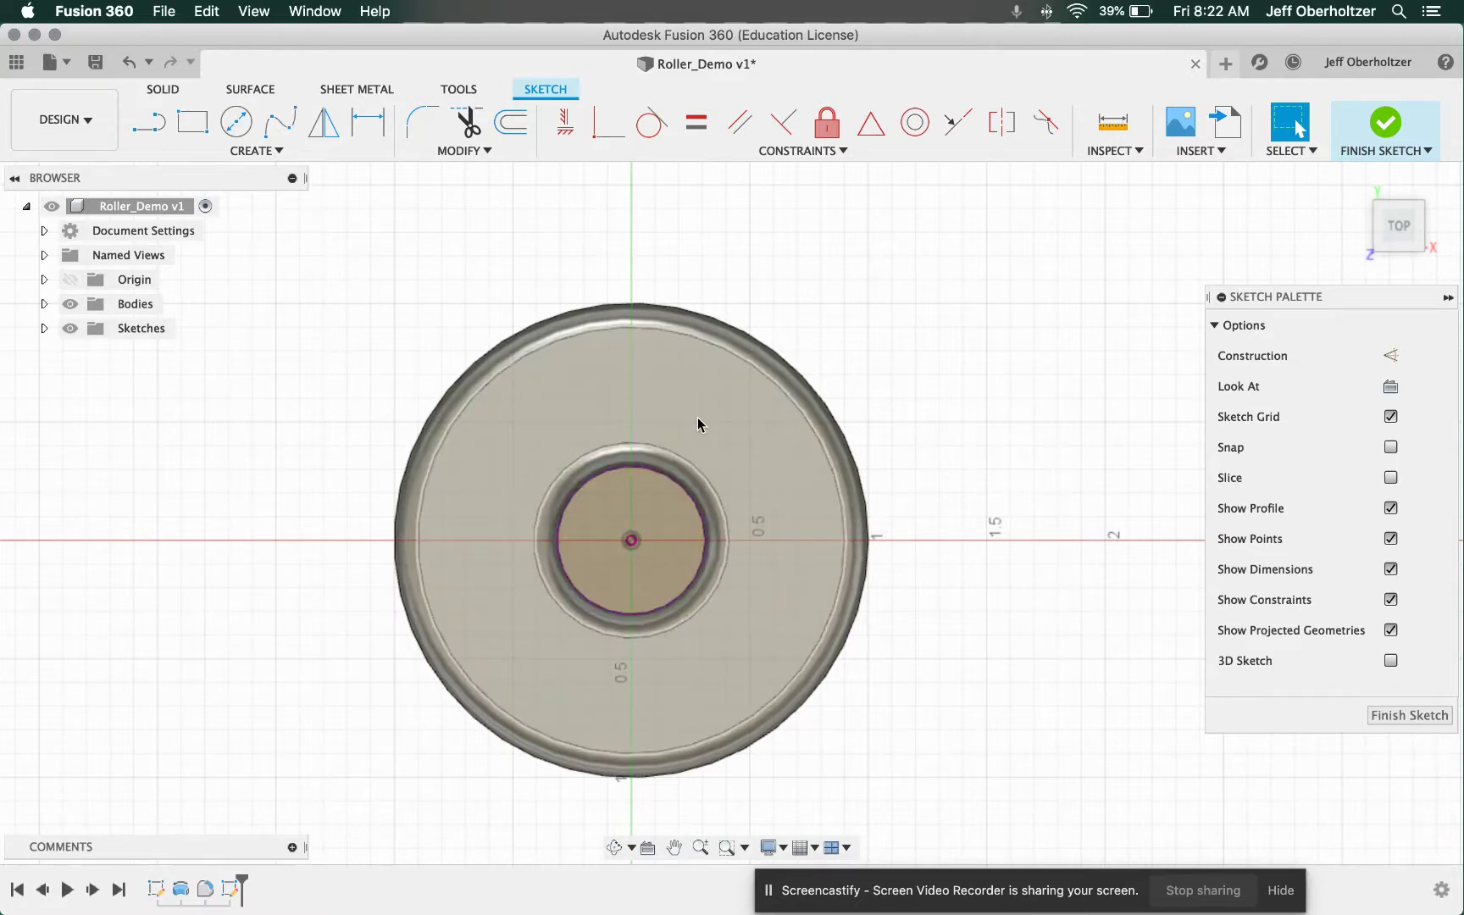
Step: Draw a 6-sided inscribed polygon from the shaft's centre, with a vertex on the projected circle directly above it, and finish the sketch
click(287, 152)
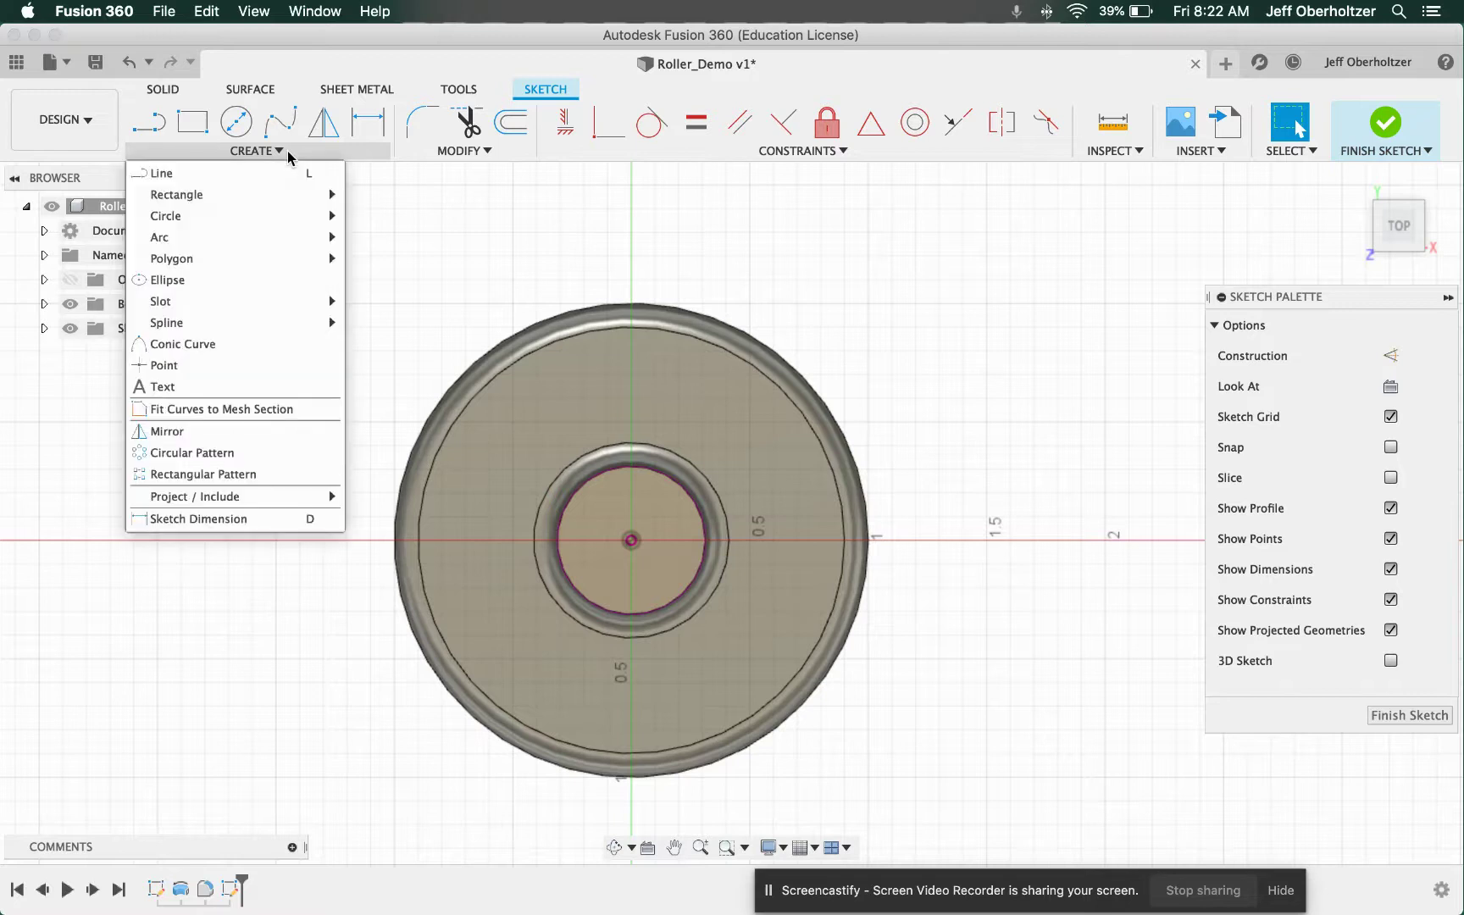
mouse_move(218, 222)
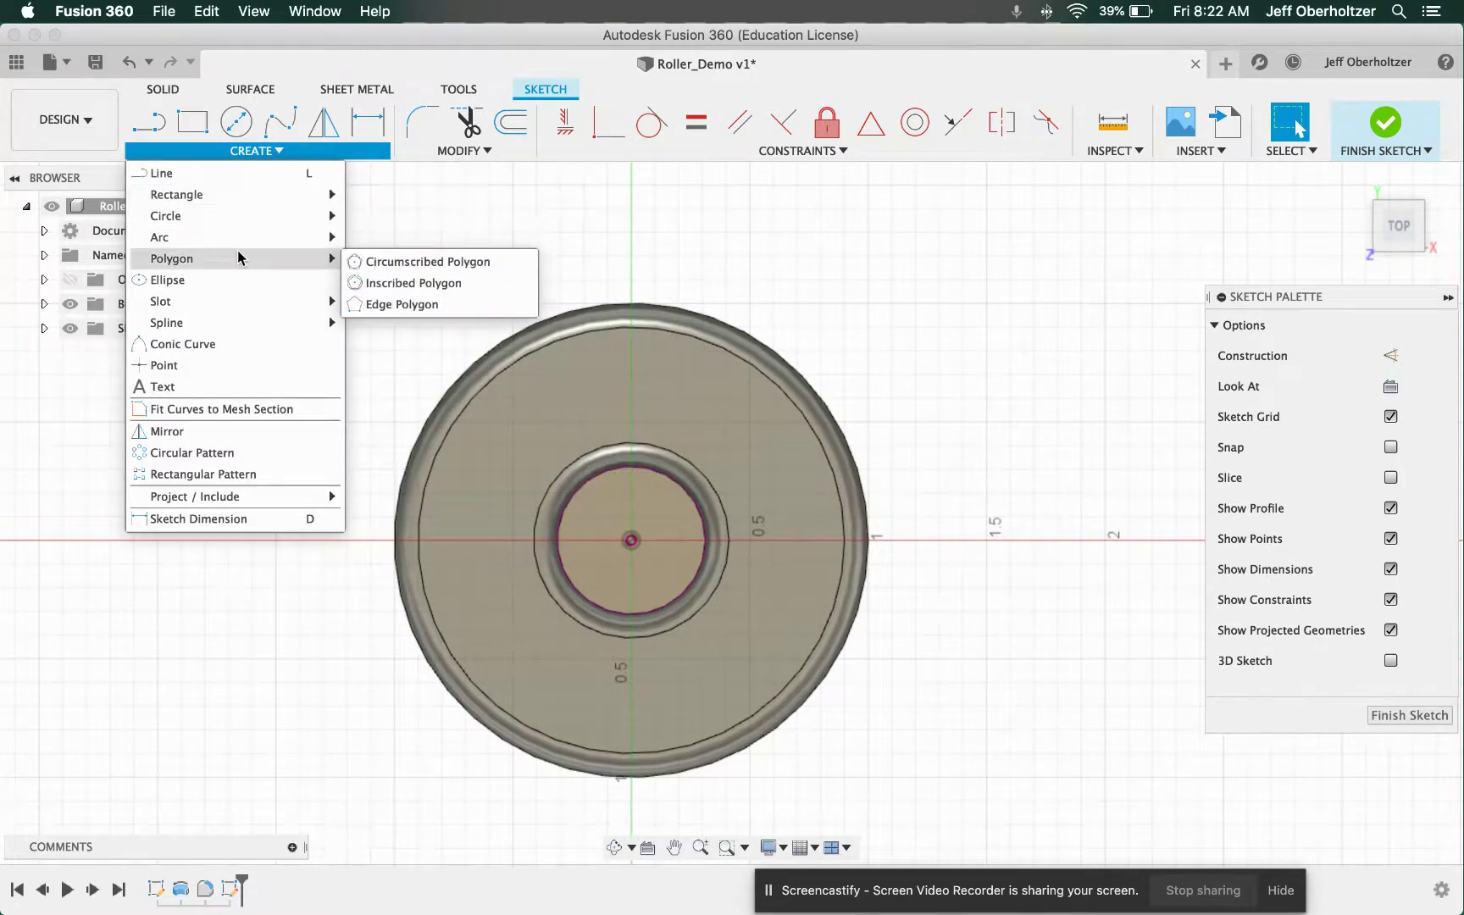
mouse_move(170, 260)
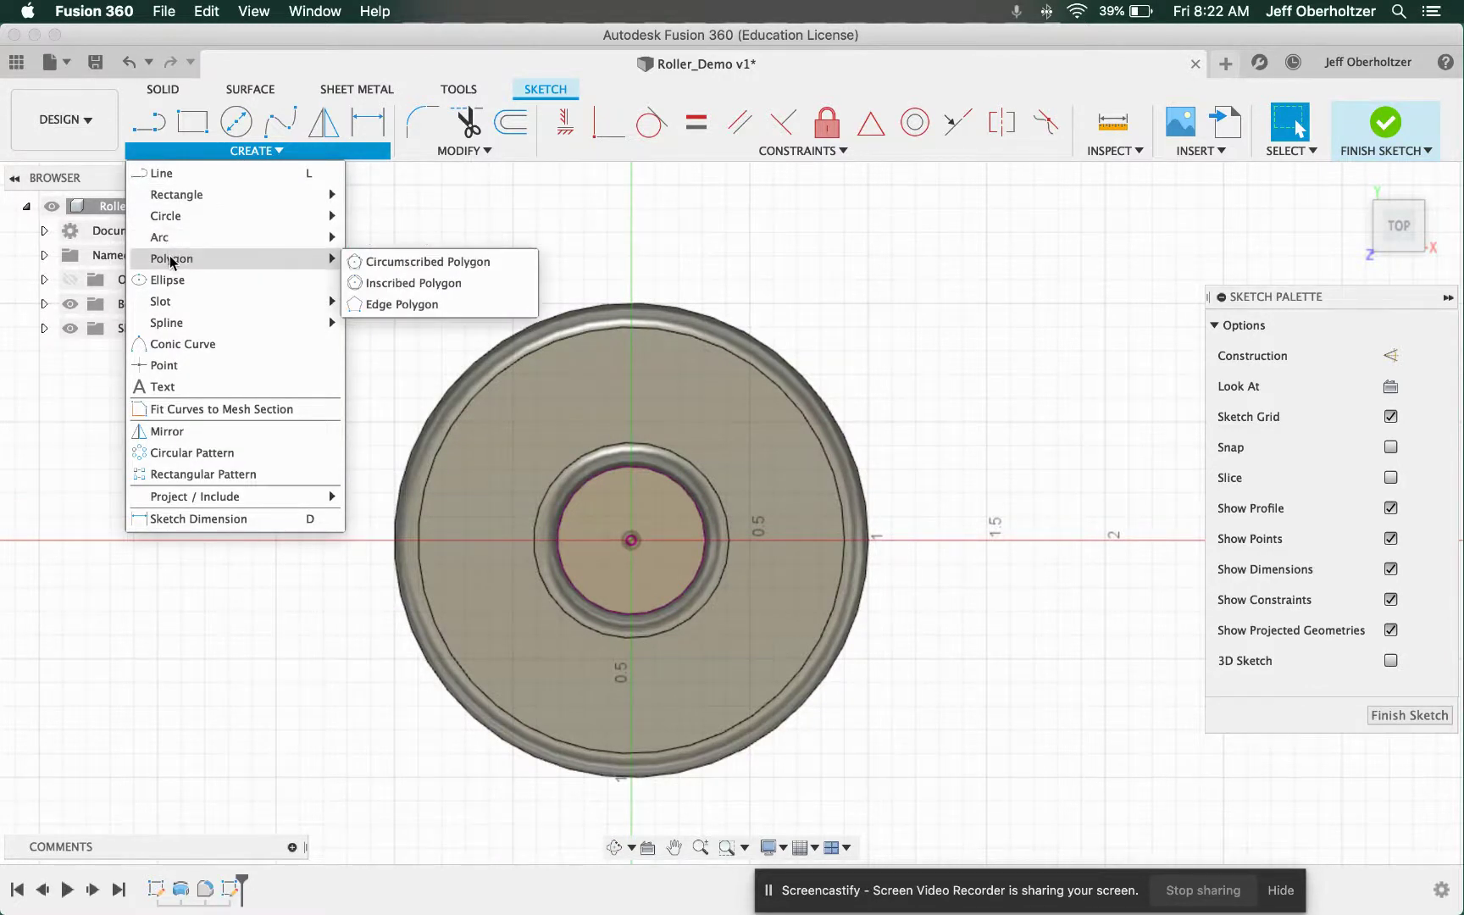
click(400, 287)
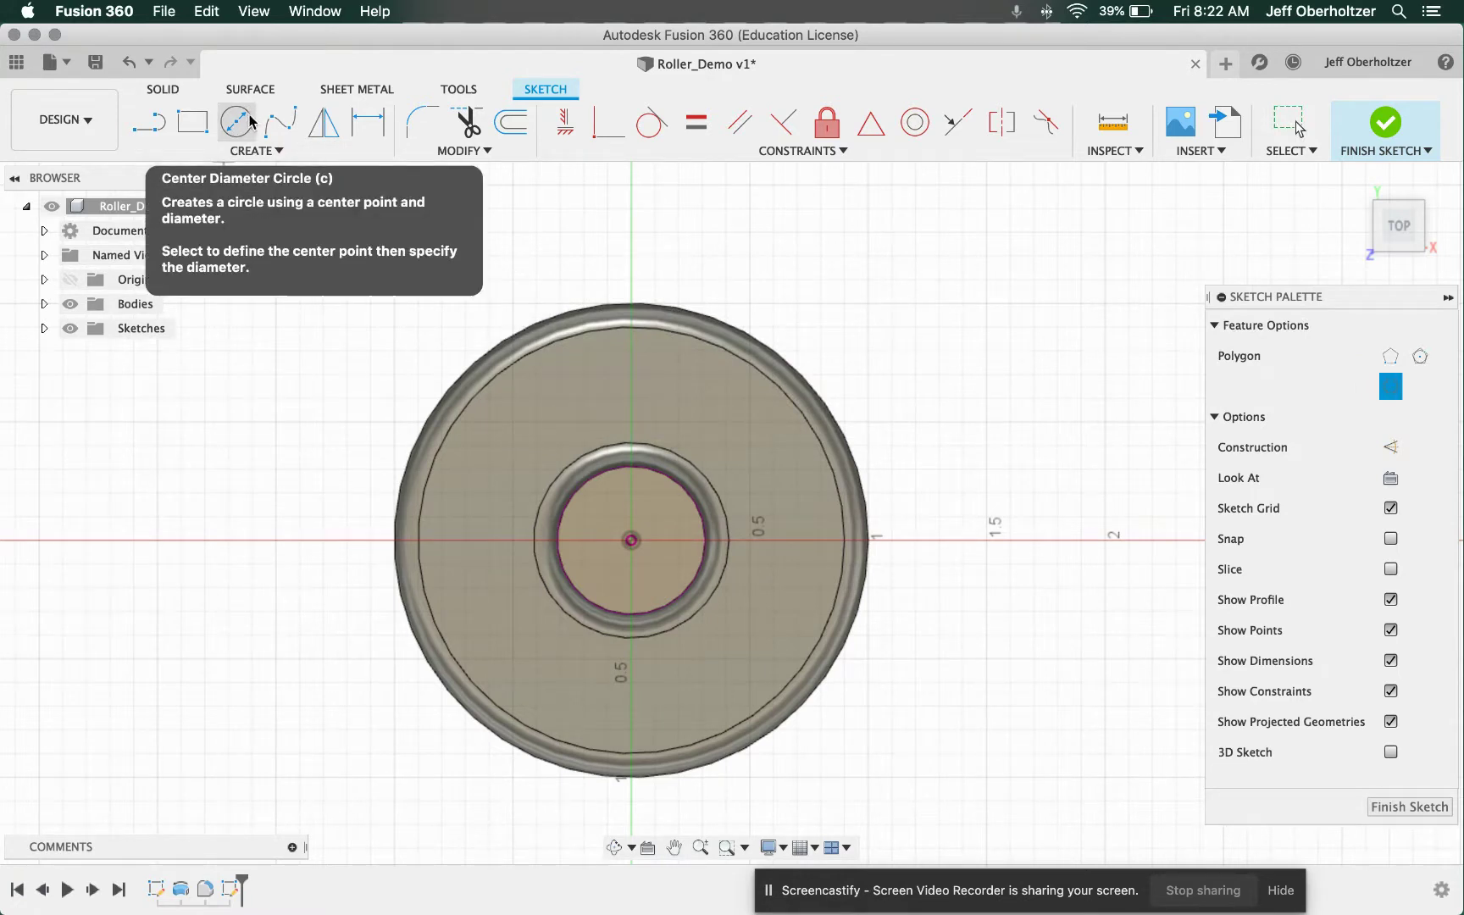
click(632, 541)
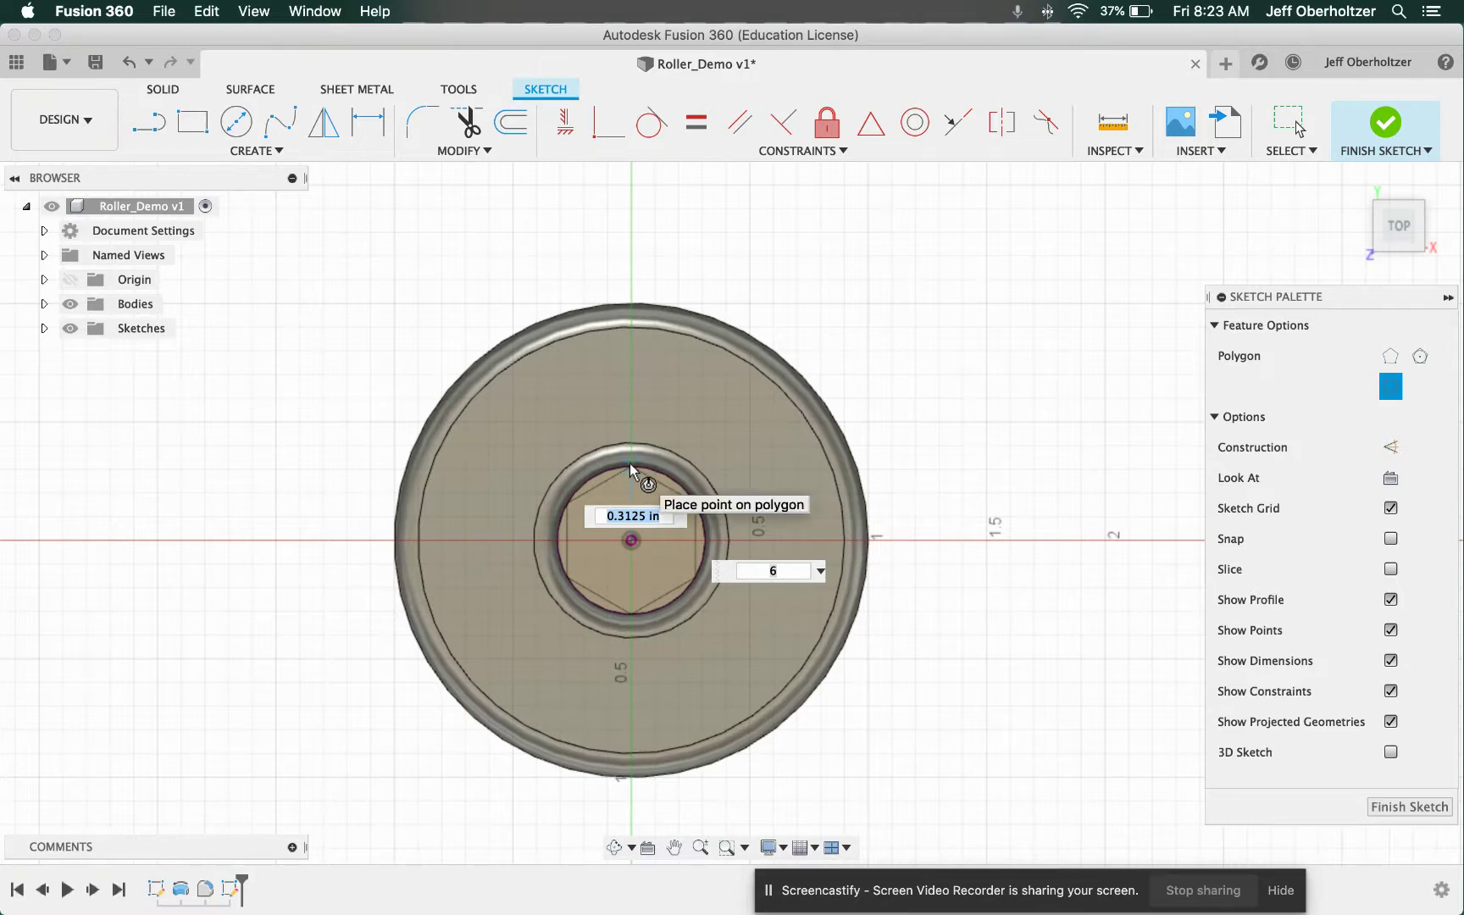
scroll(630, 464, up, 4)
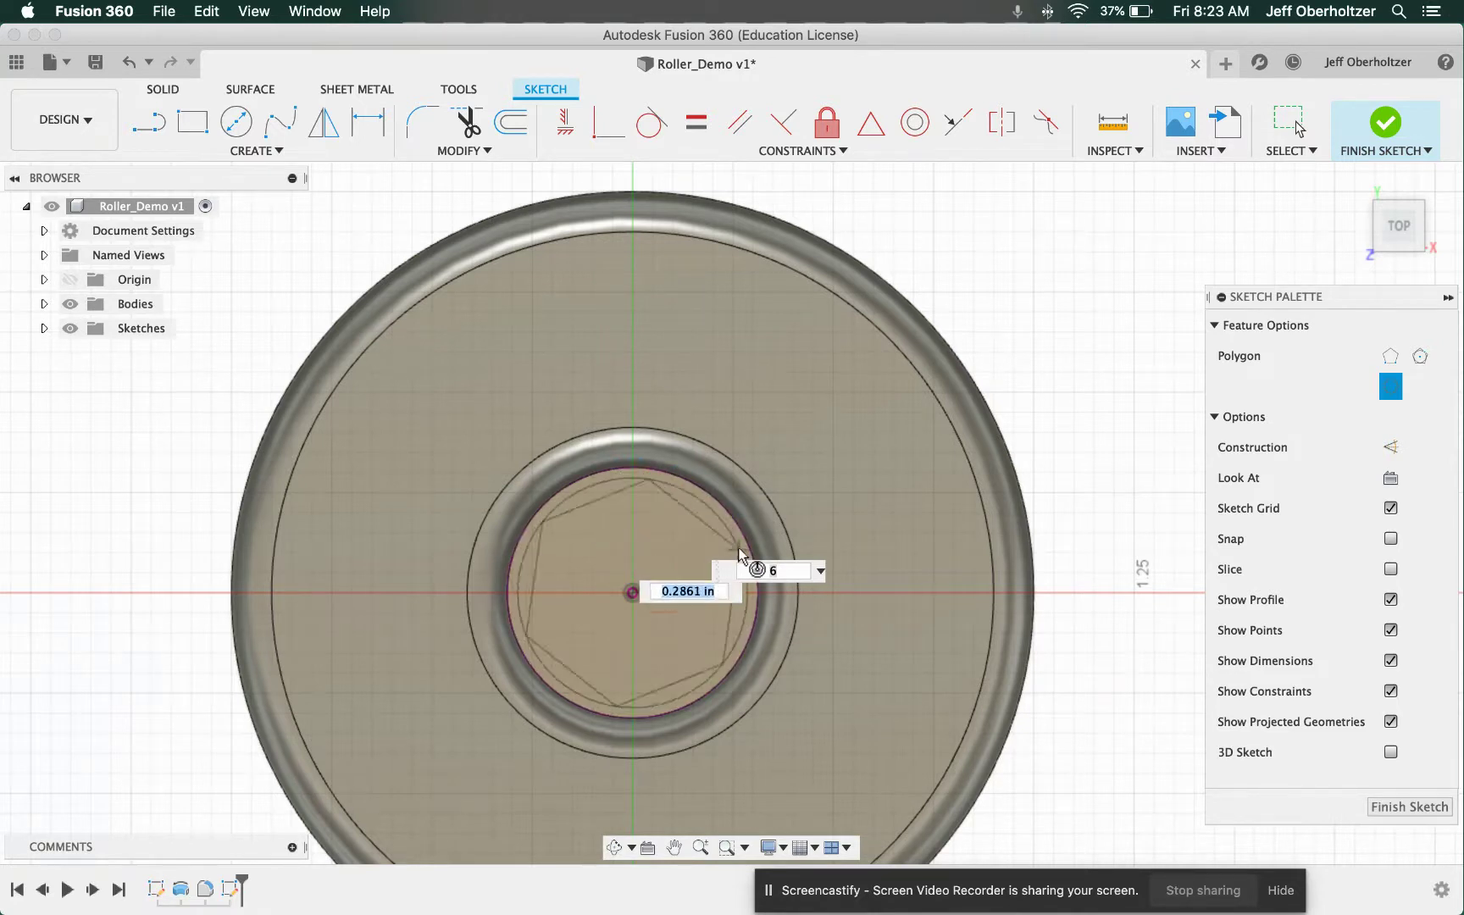
click(632, 469)
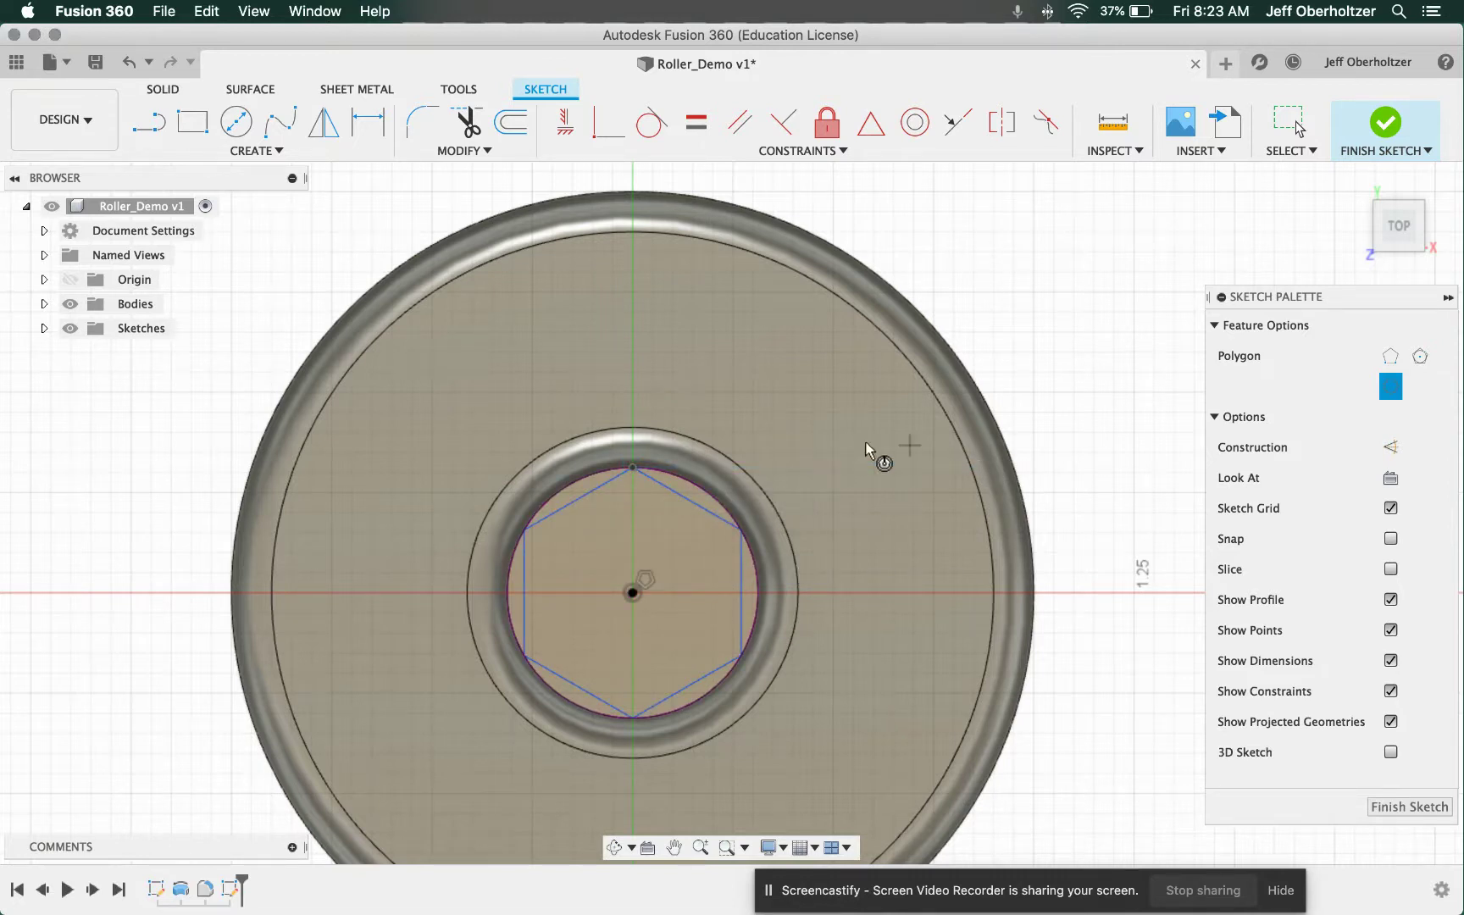
mouse_move(1348, 169)
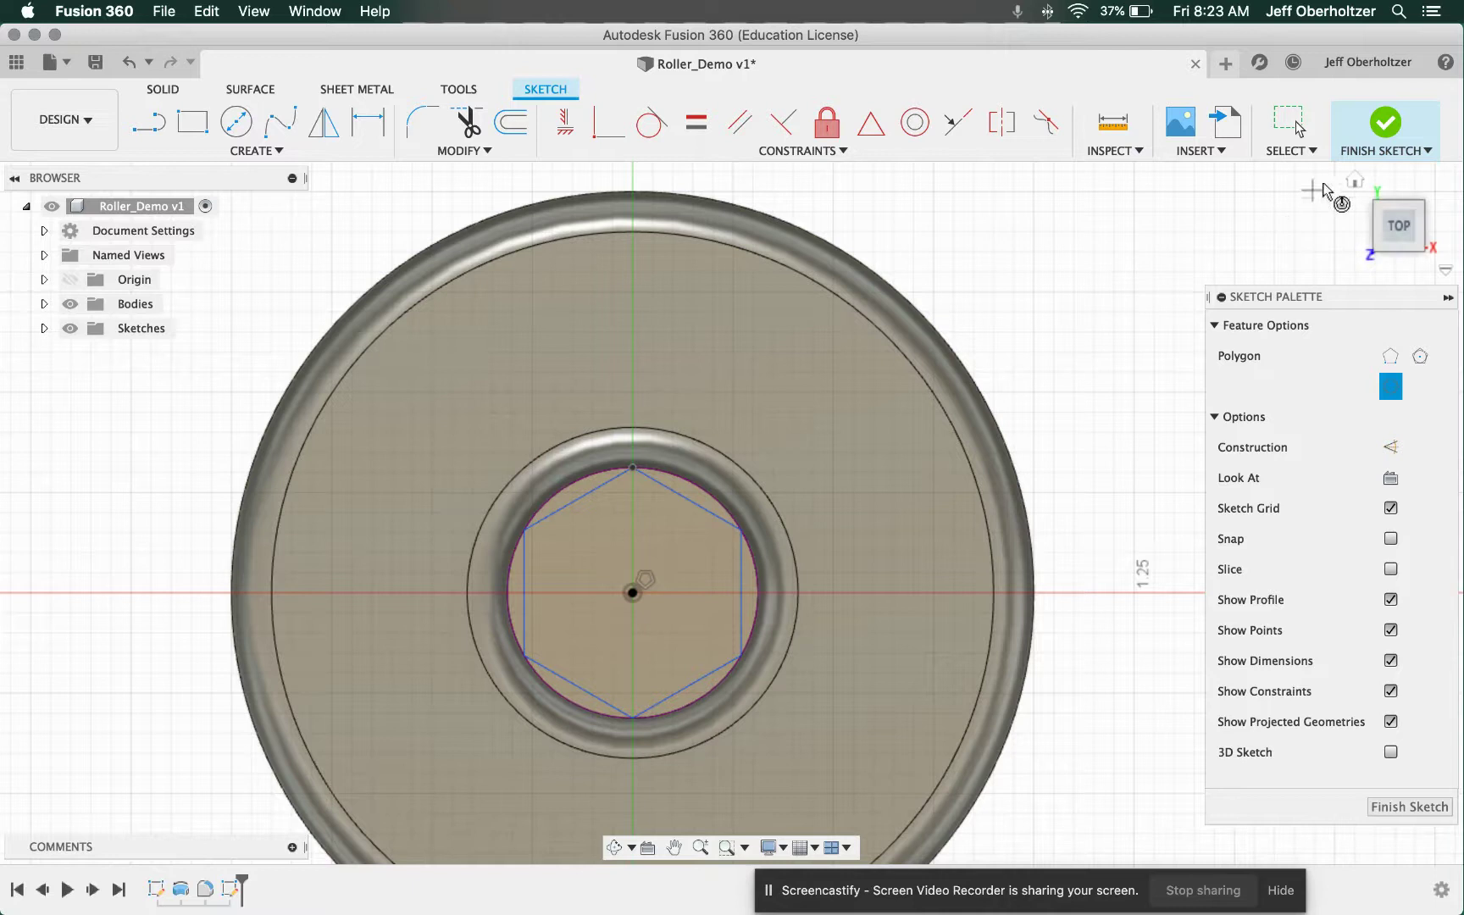
click(1381, 136)
mouse_move(1425, 209)
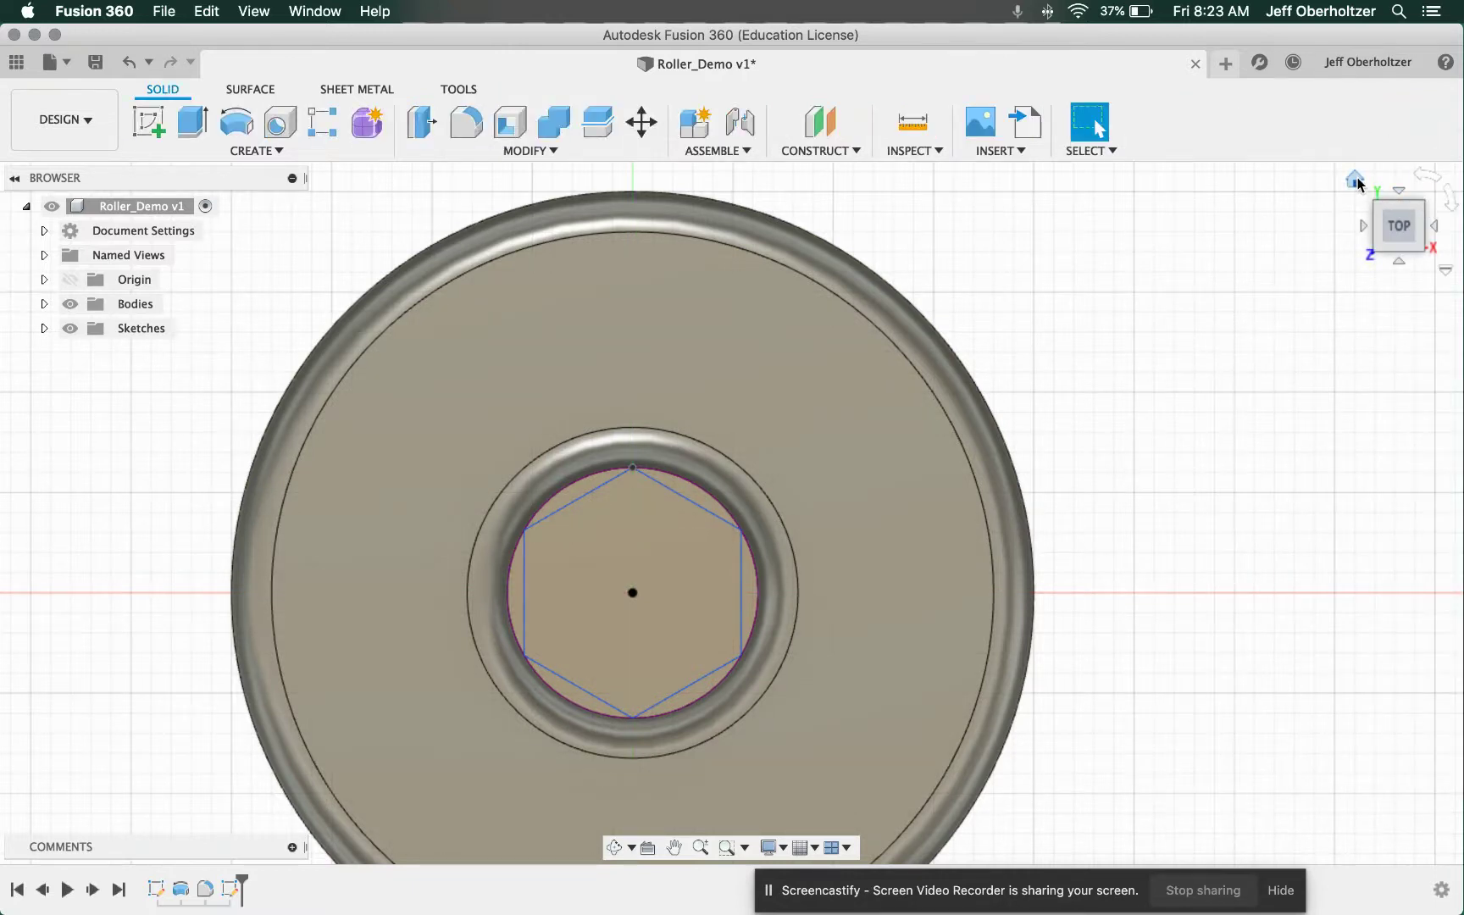
Step: Extrude the six segments between the hexagon and the shaft's circular edge by -0.5 in as a cut
click(1355, 179)
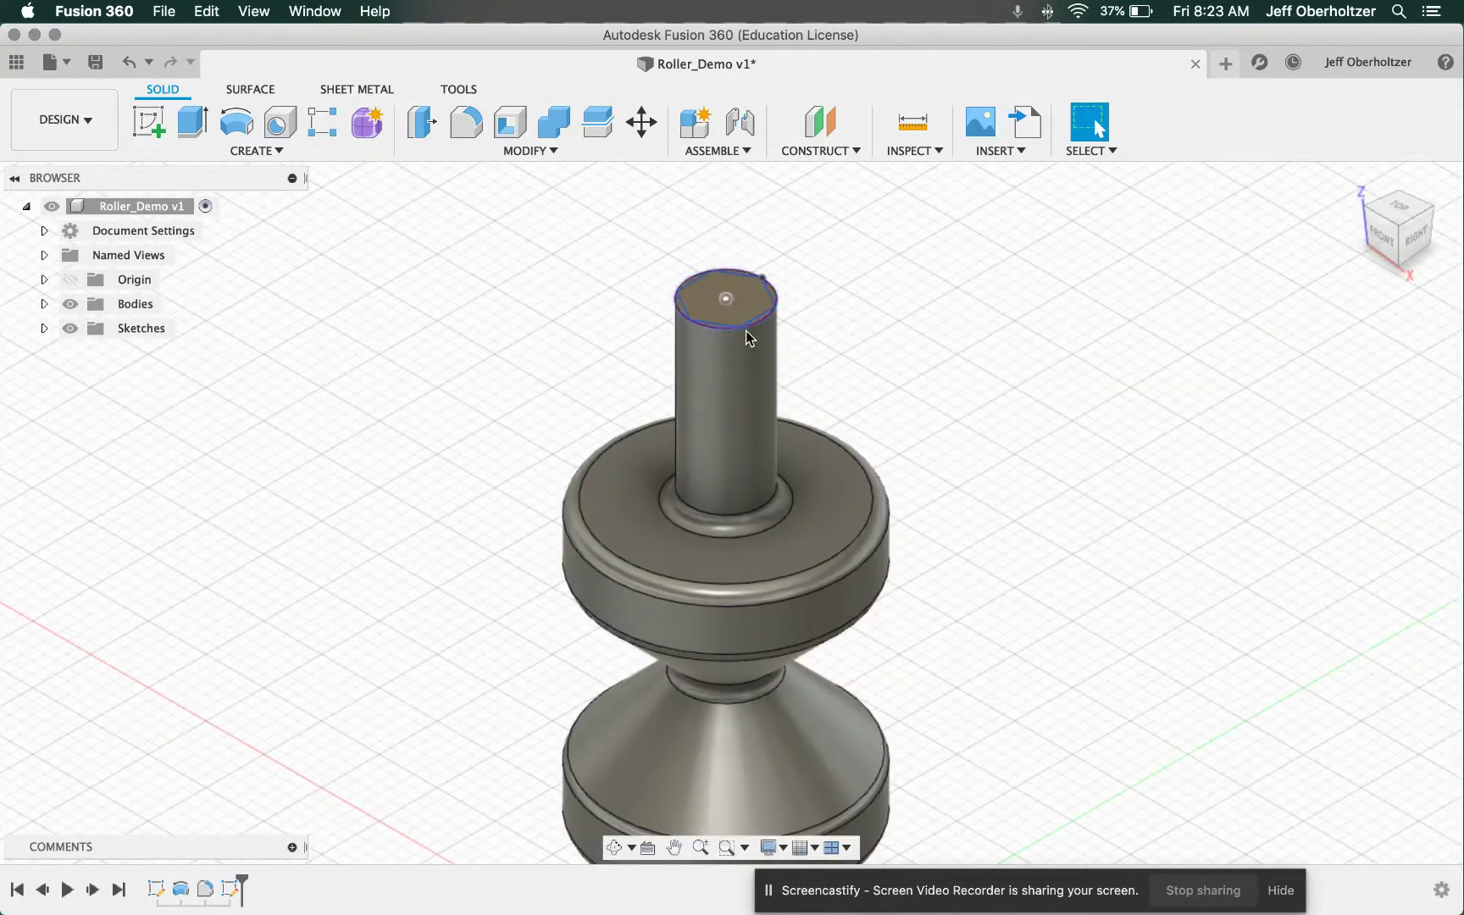
scroll(739, 248, up, 2)
scroll(739, 246, up, 5)
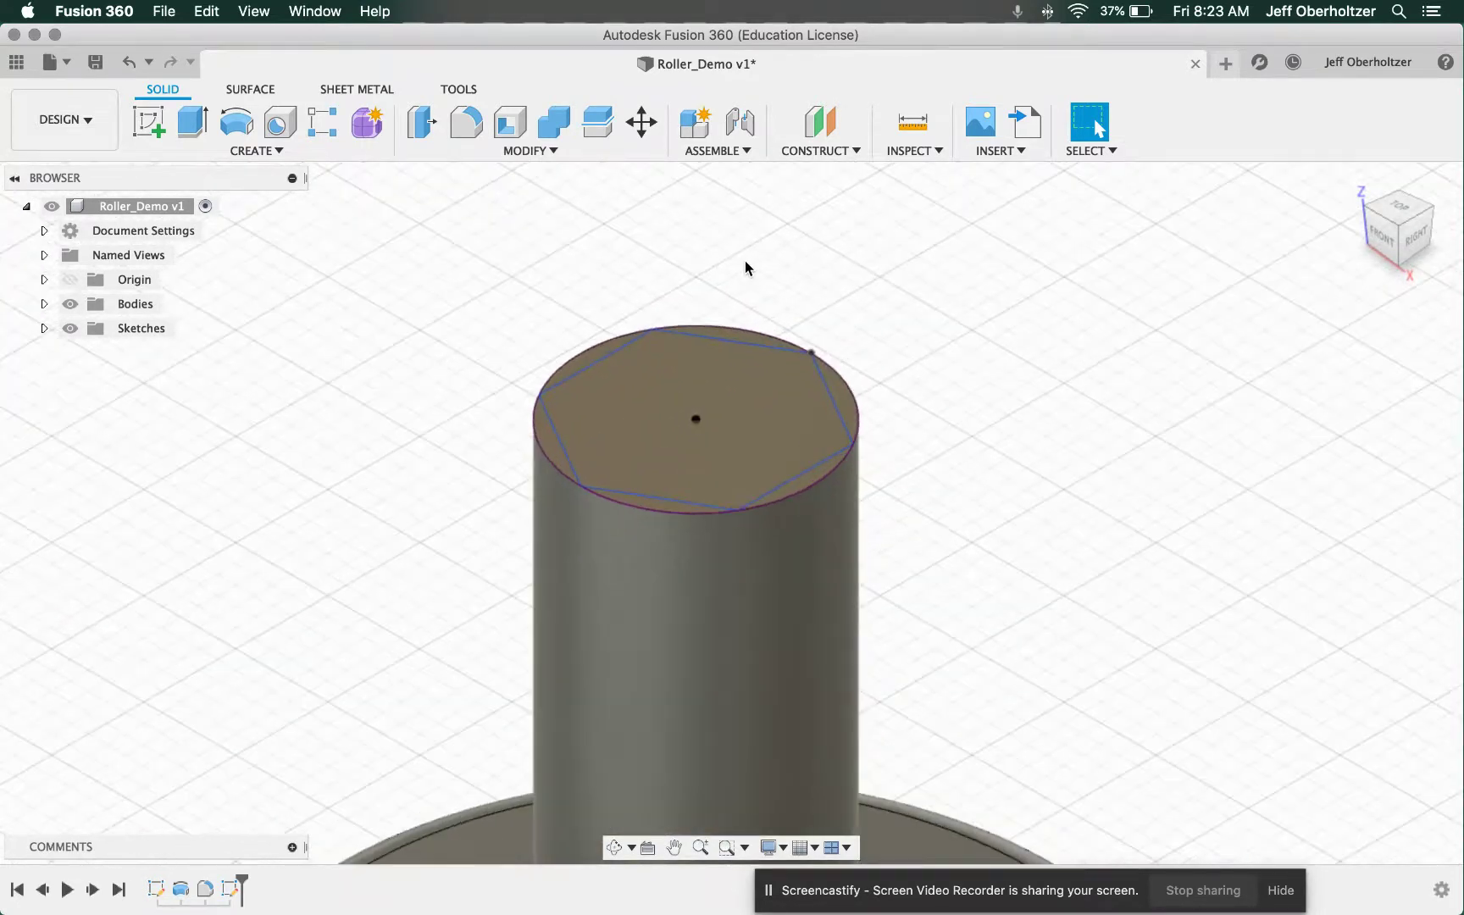
scroll(745, 265, up, 2)
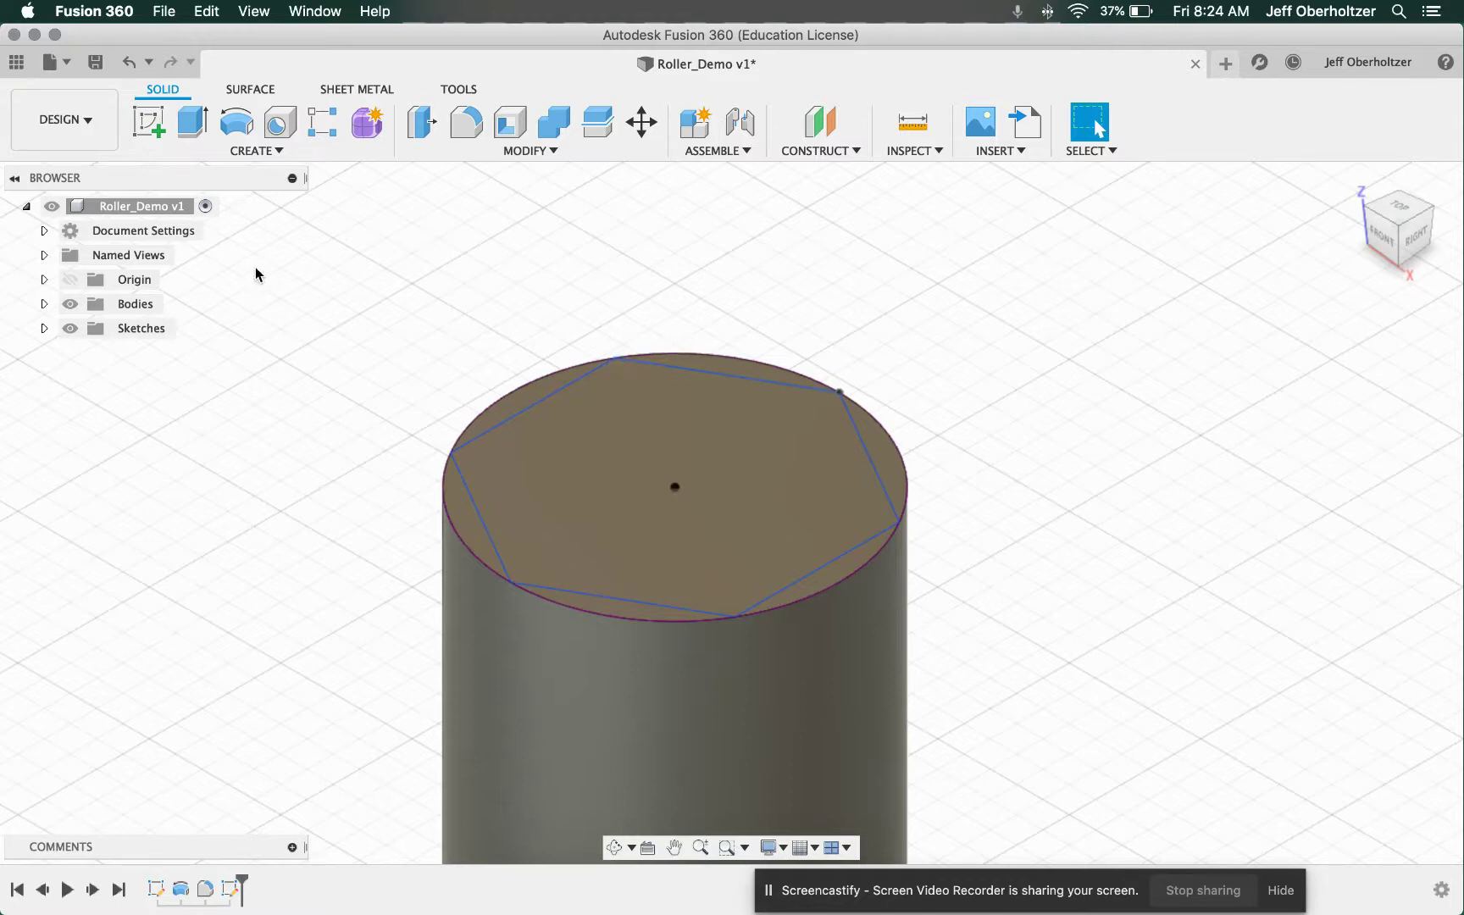
click(194, 125)
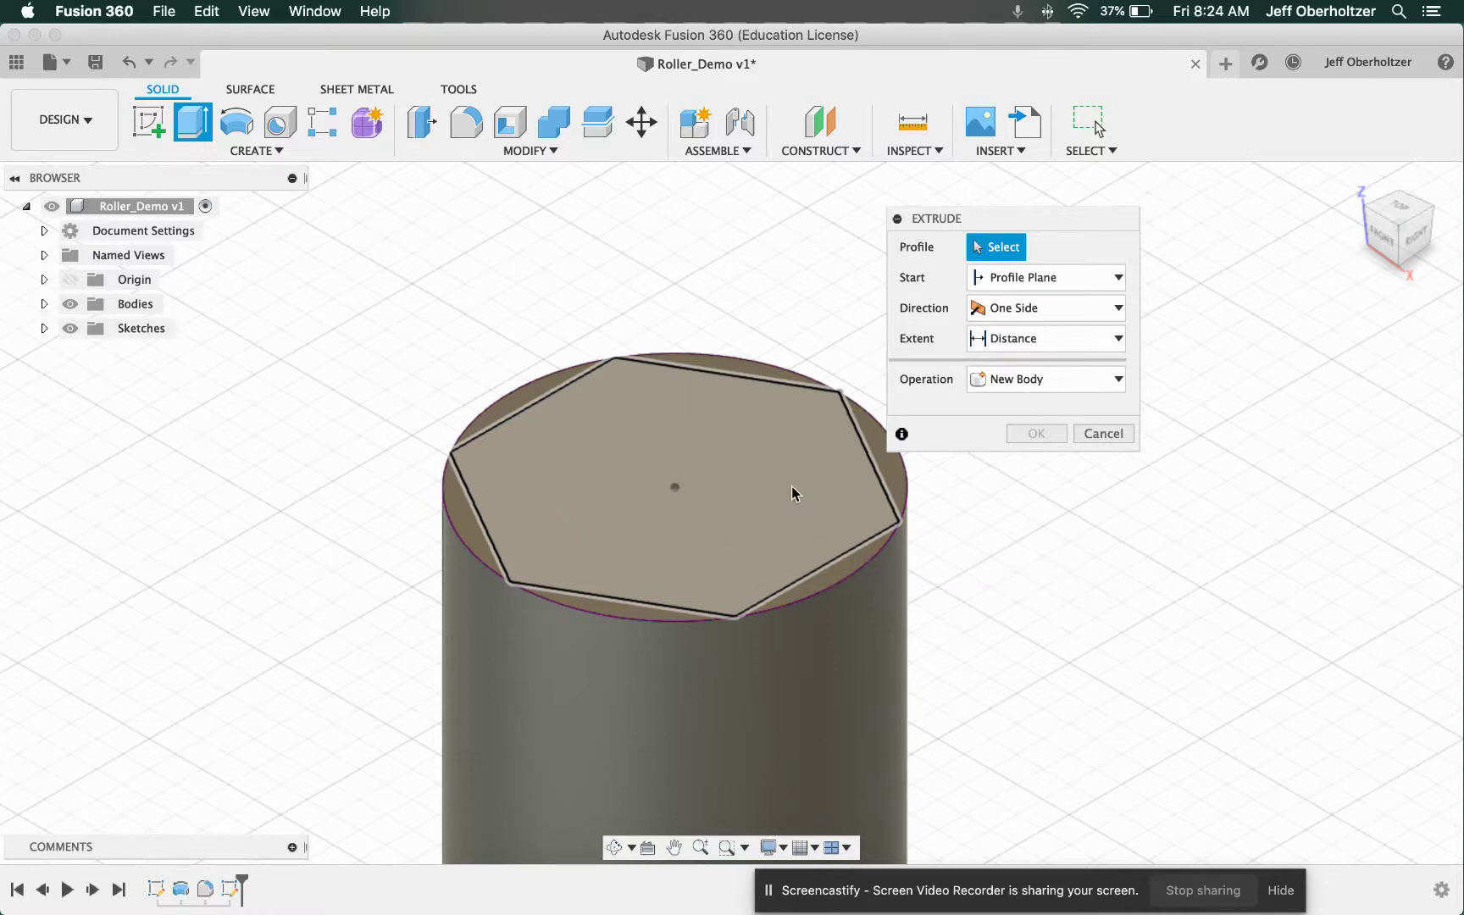
click(731, 366)
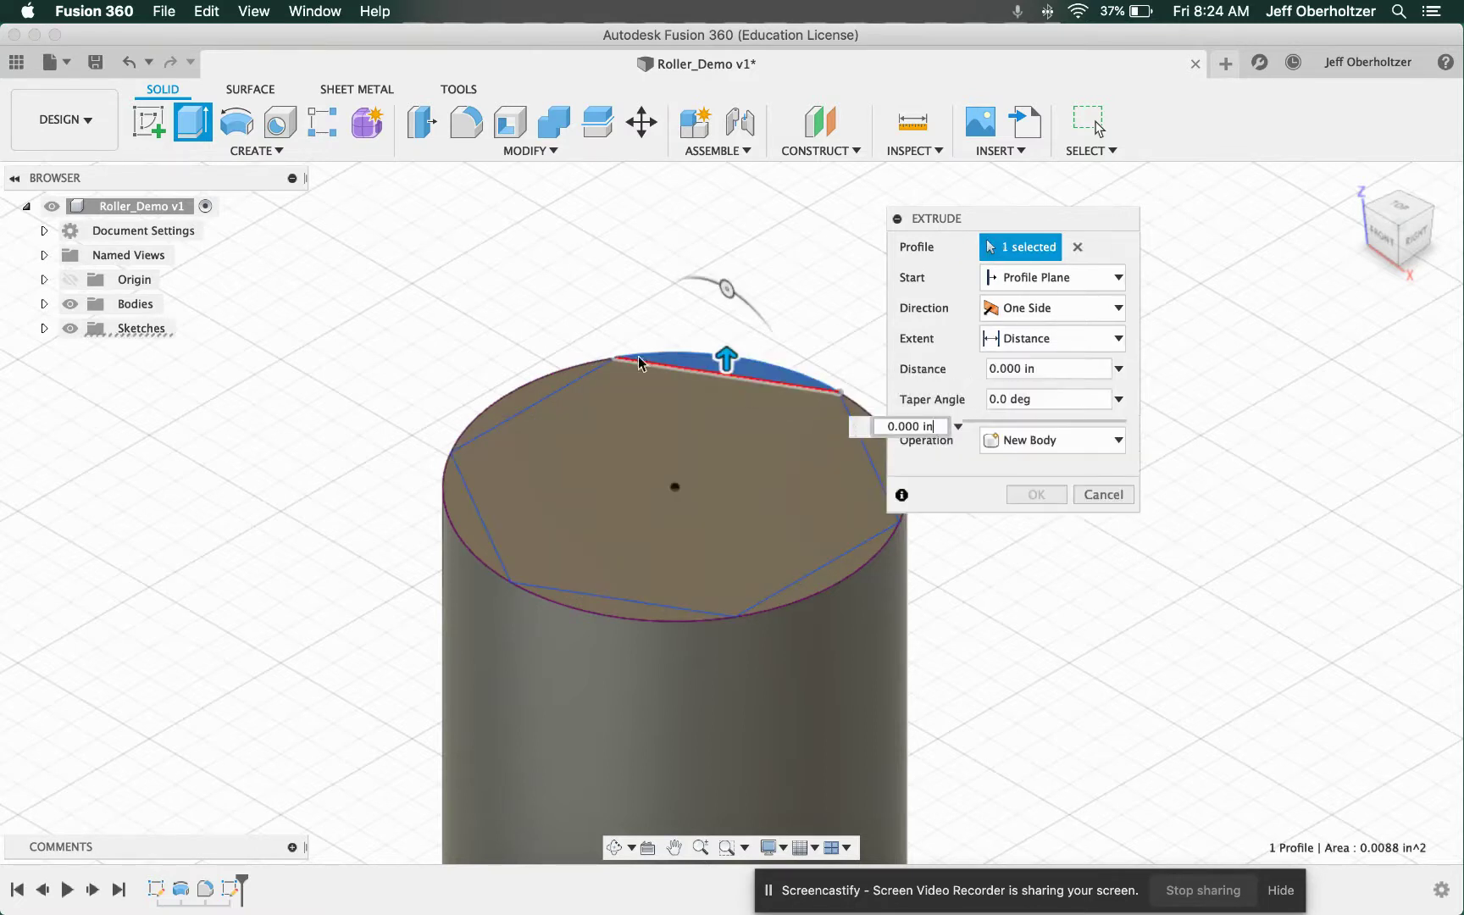
click(538, 381)
click(466, 512)
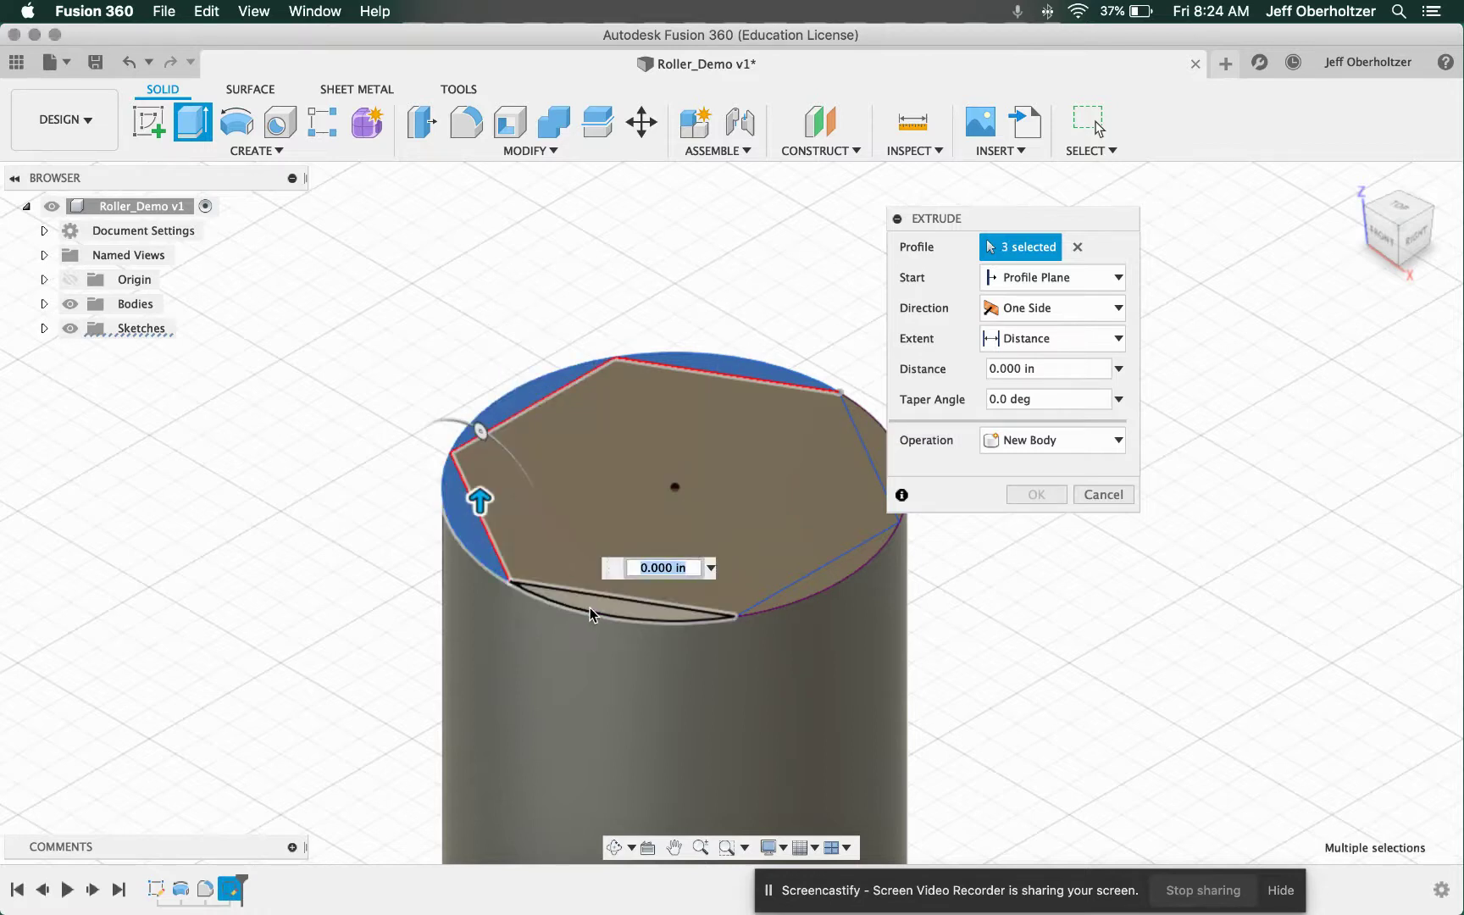
click(591, 607)
click(780, 607)
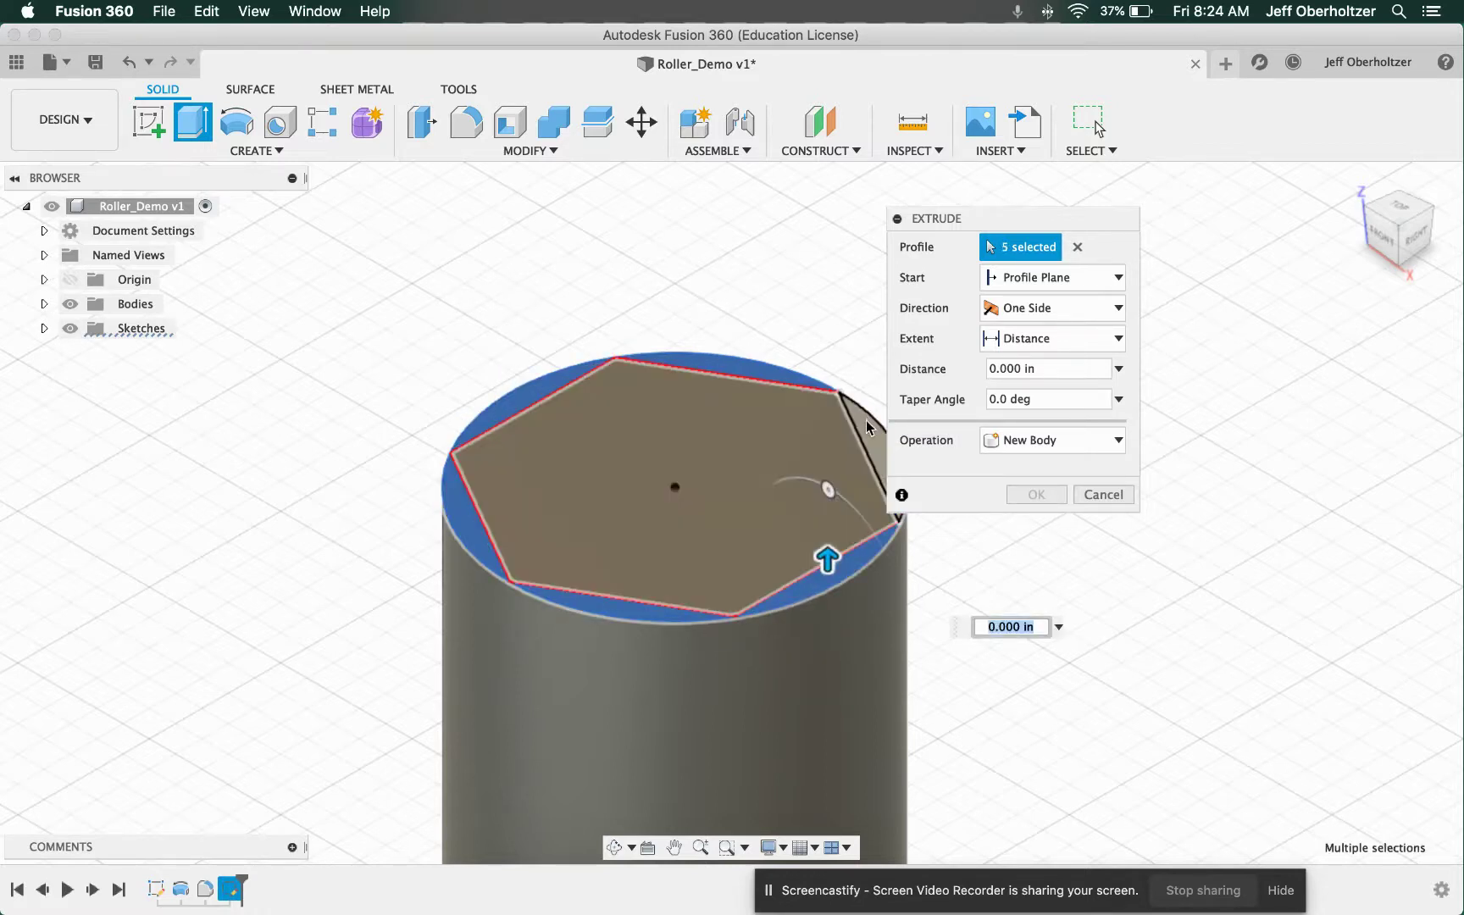
click(866, 418)
drag(977, 222, 1088, 282)
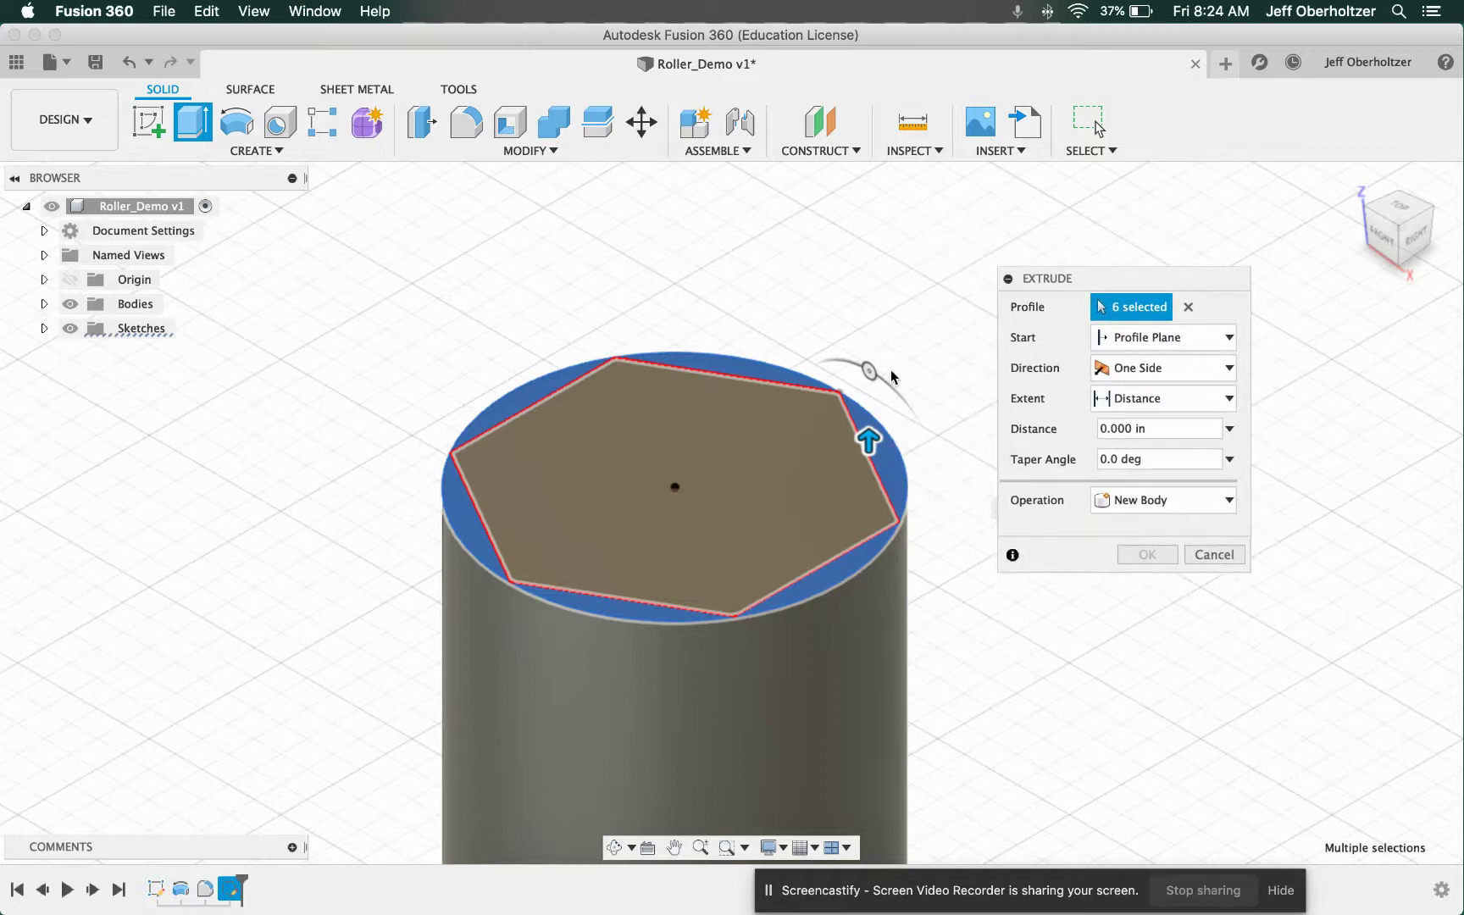
mouse_move(869, 442)
mouse_down()
mouse_move(886, 583)
mouse_move(871, 680)
mouse_move(869, 468)
mouse_move(888, 436)
mouse_up()
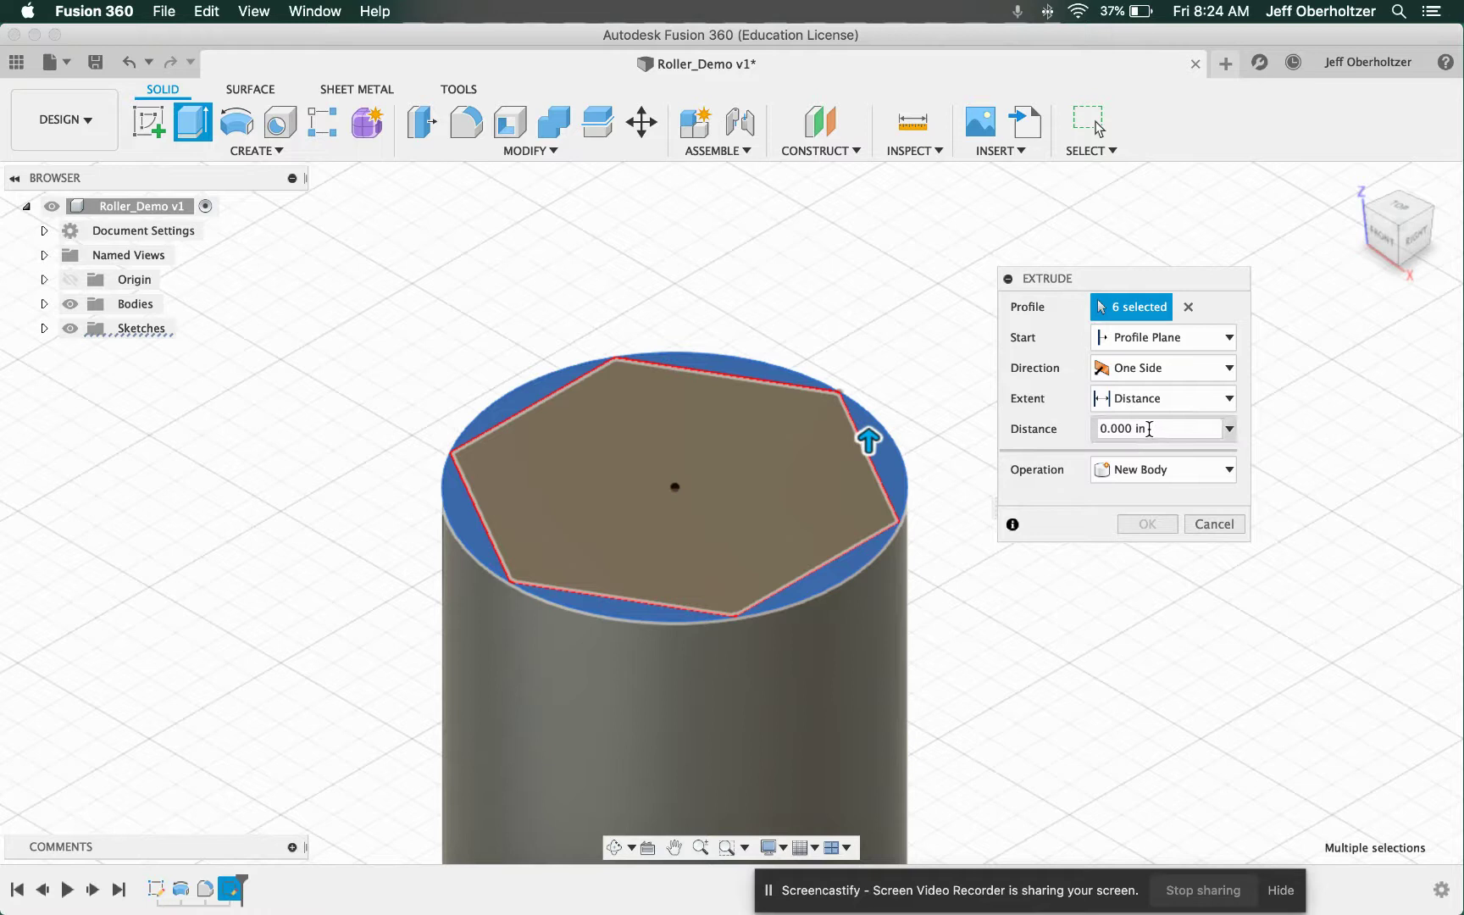
click(1150, 429)
text(-)
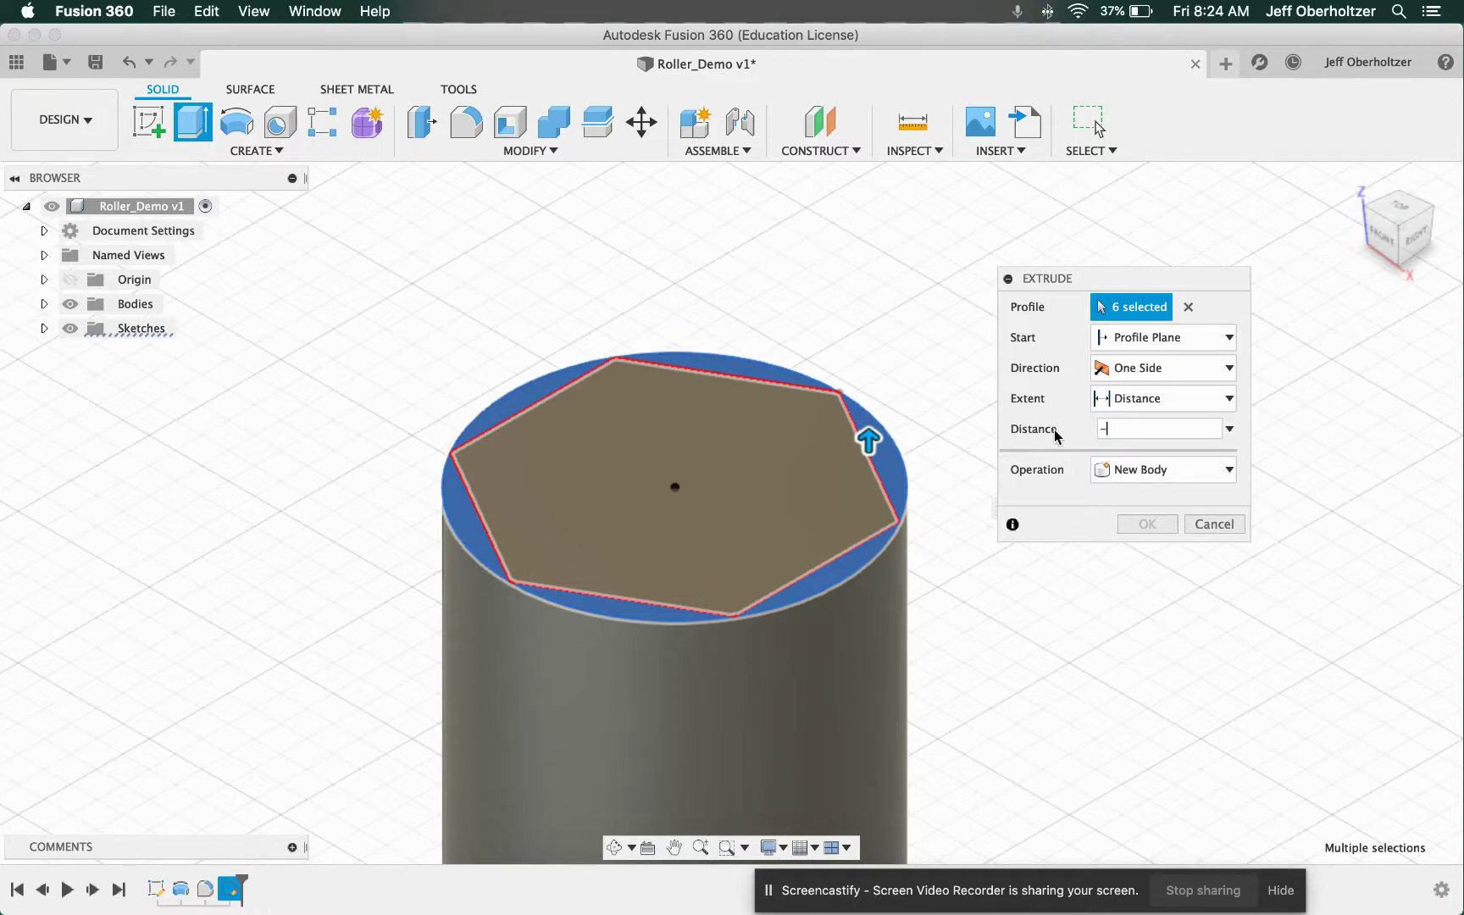
text(.5)
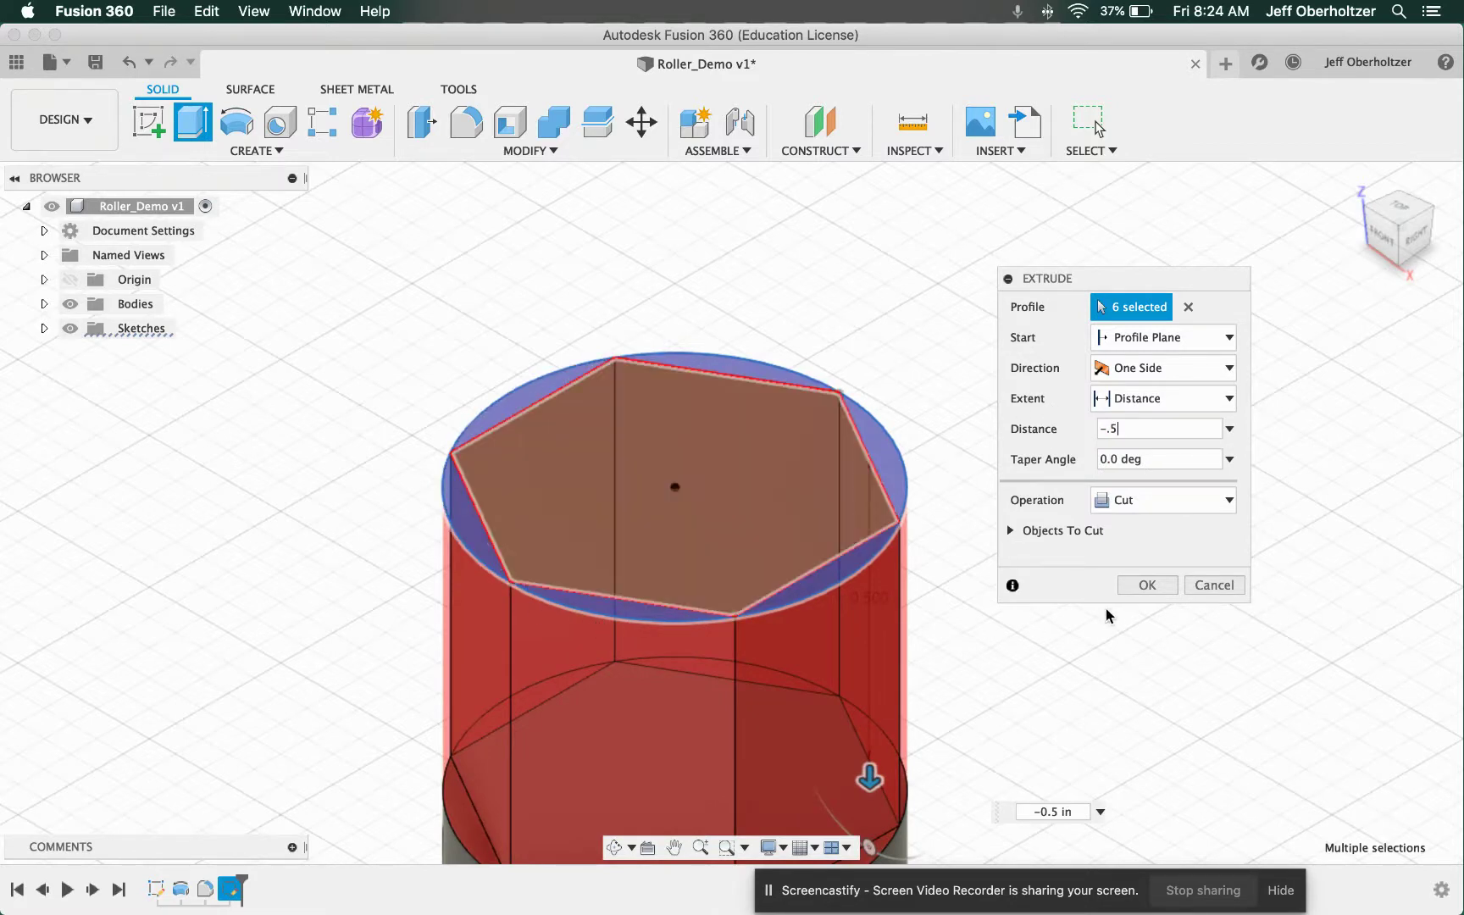
click(1145, 584)
scroll(1094, 604, down, 5)
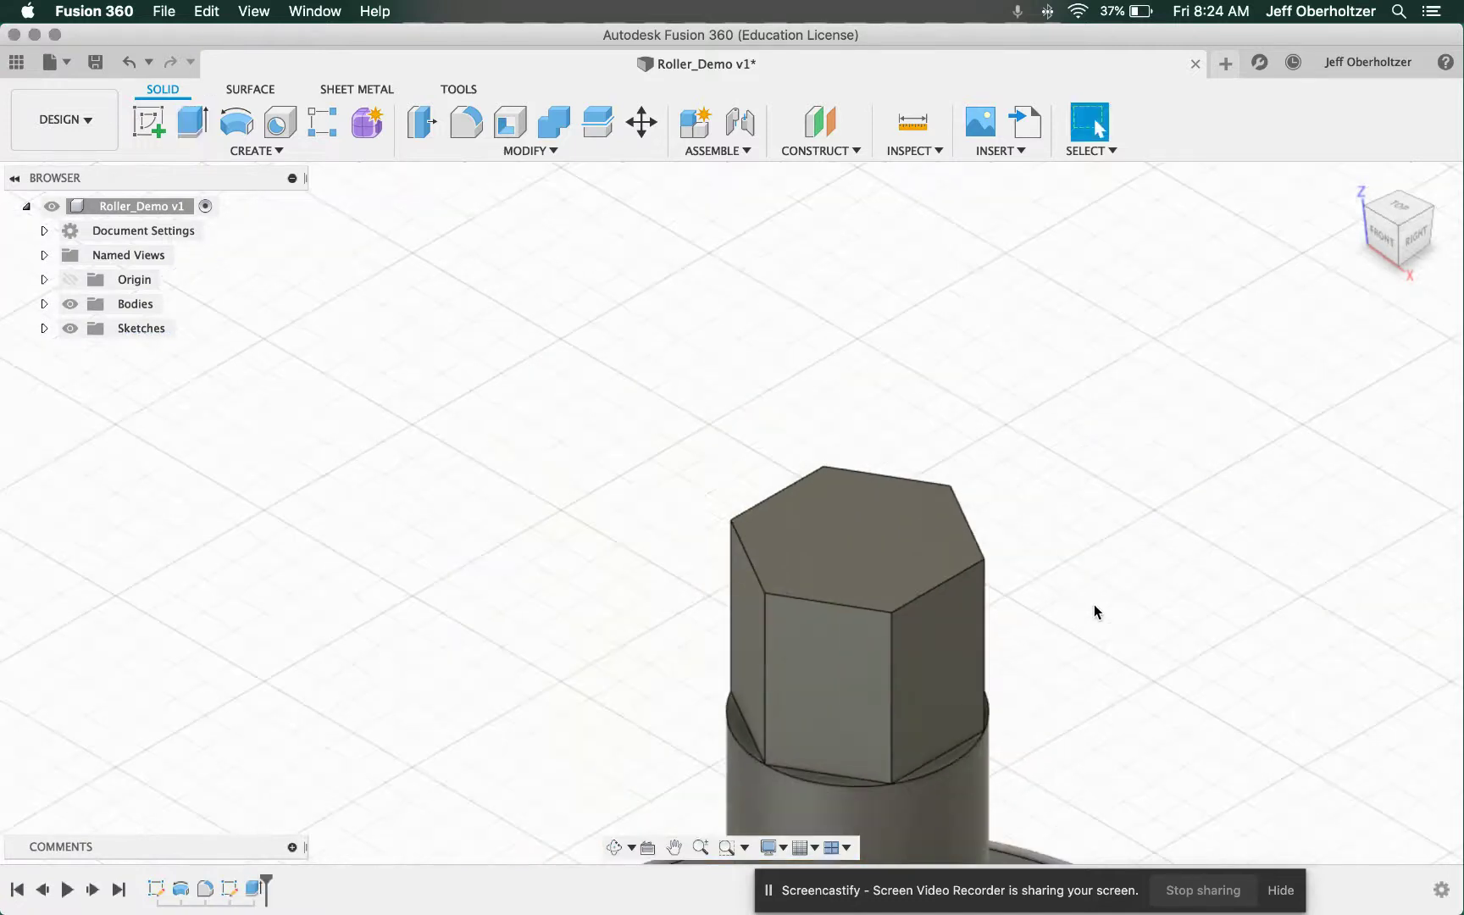
scroll(1030, 790, down, 5)
scroll(1017, 805, up, 6)
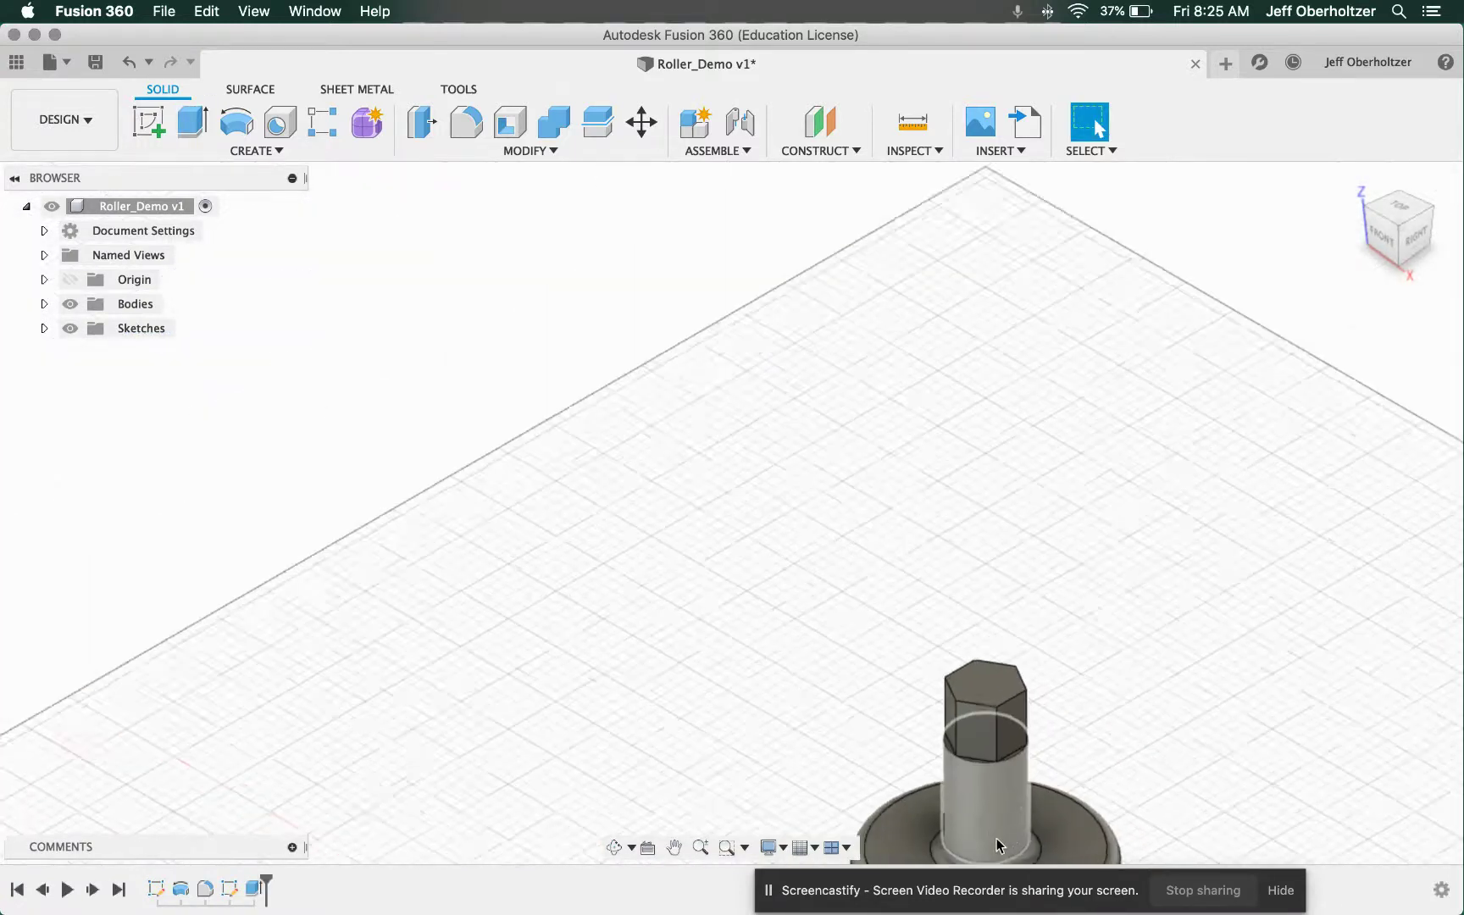
Step: Fillet the six vertical corner edges of the shaft's hexagonal end with a constant radius of 0.03 in
scroll(999, 819, up, 4)
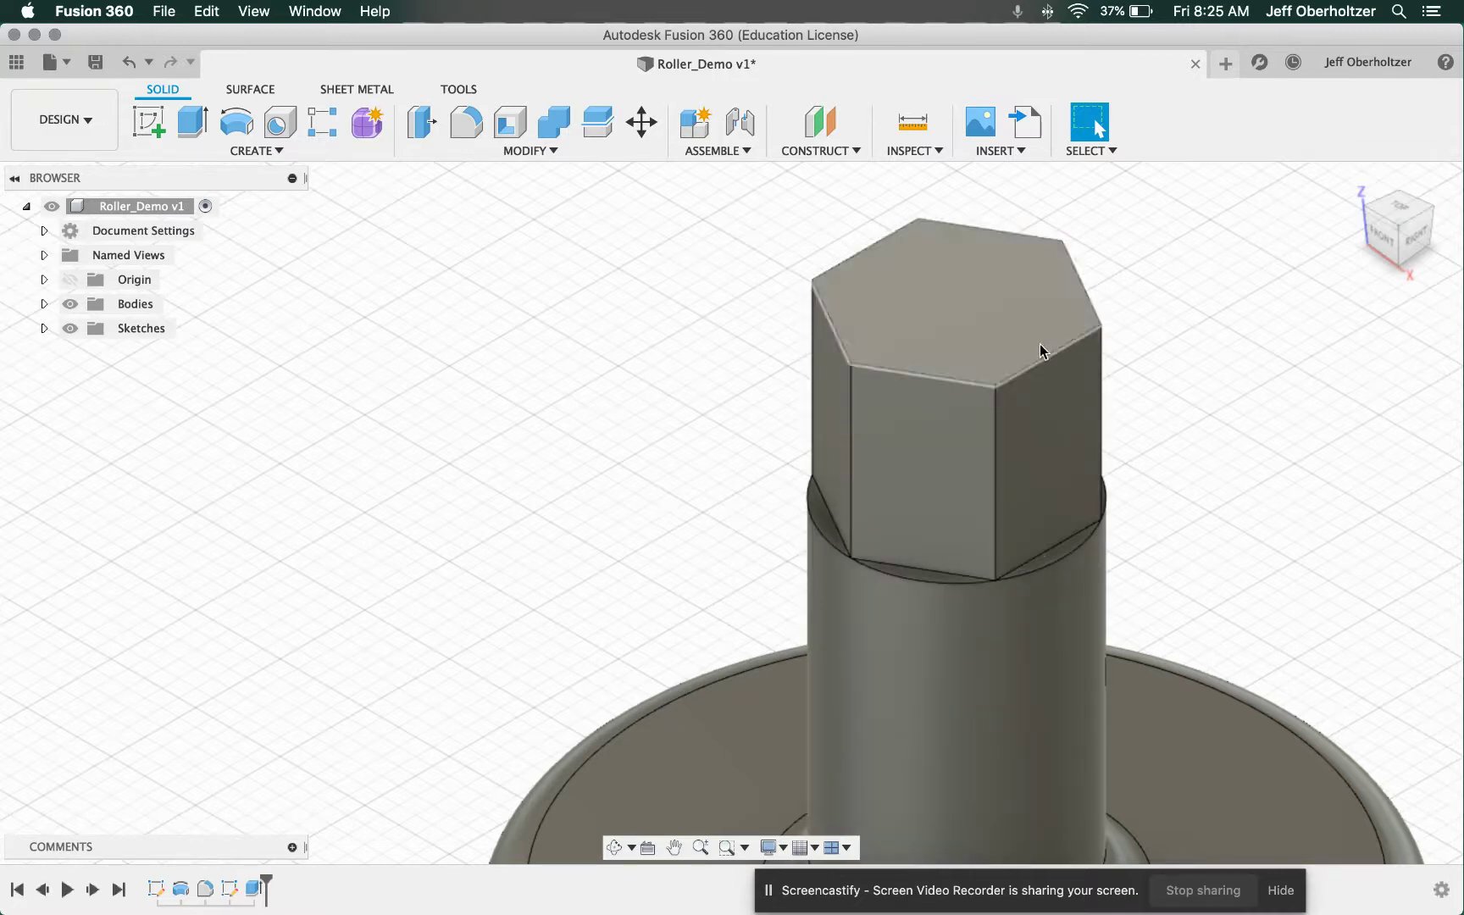
scroll(1186, 271, down, 3)
scroll(1263, 186, up, 5)
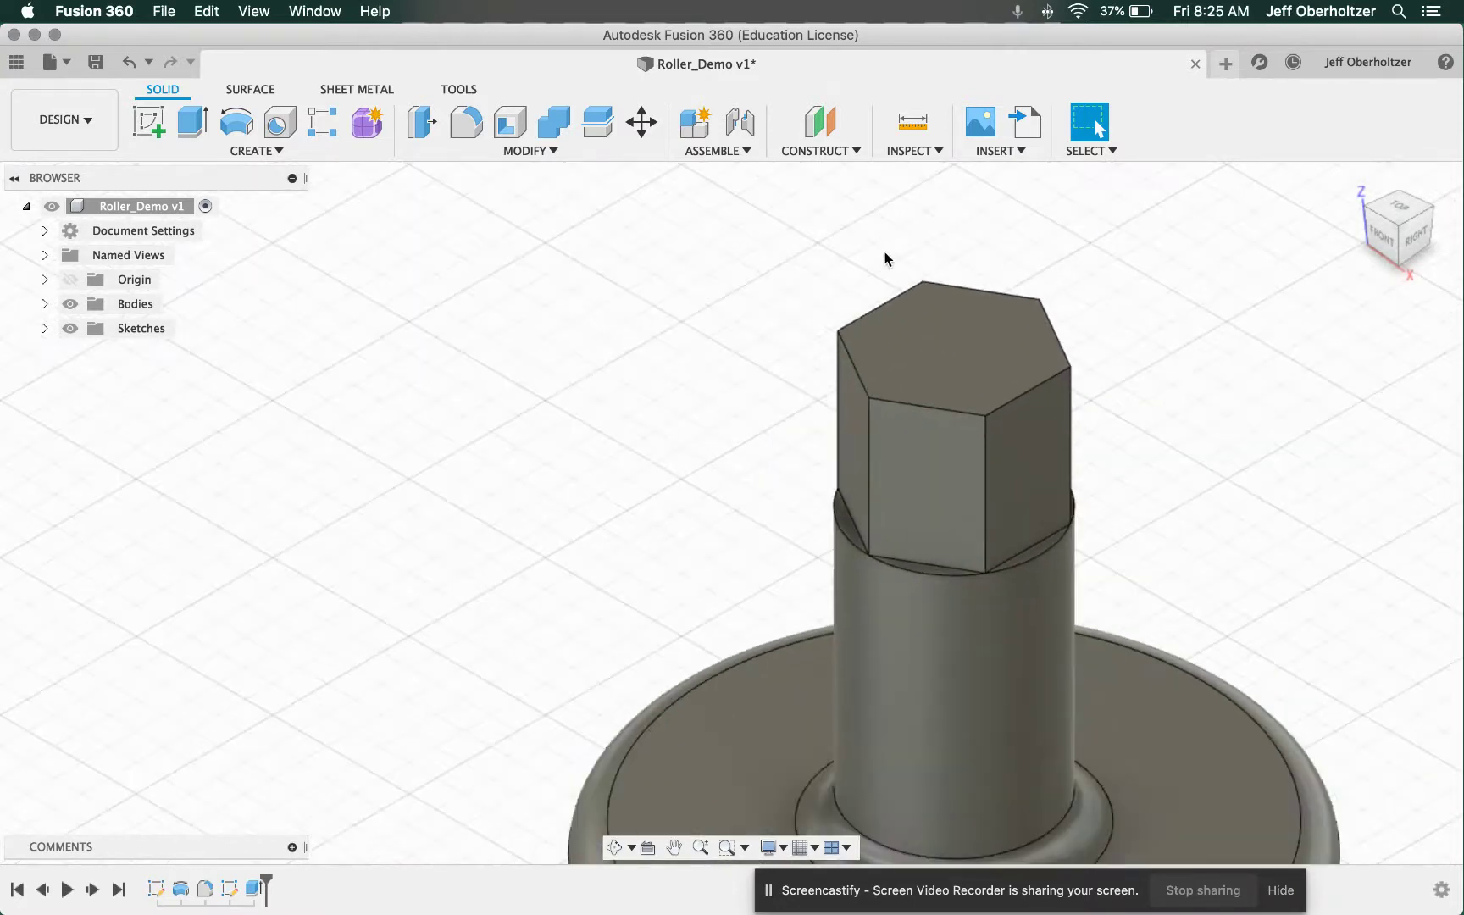
click(465, 127)
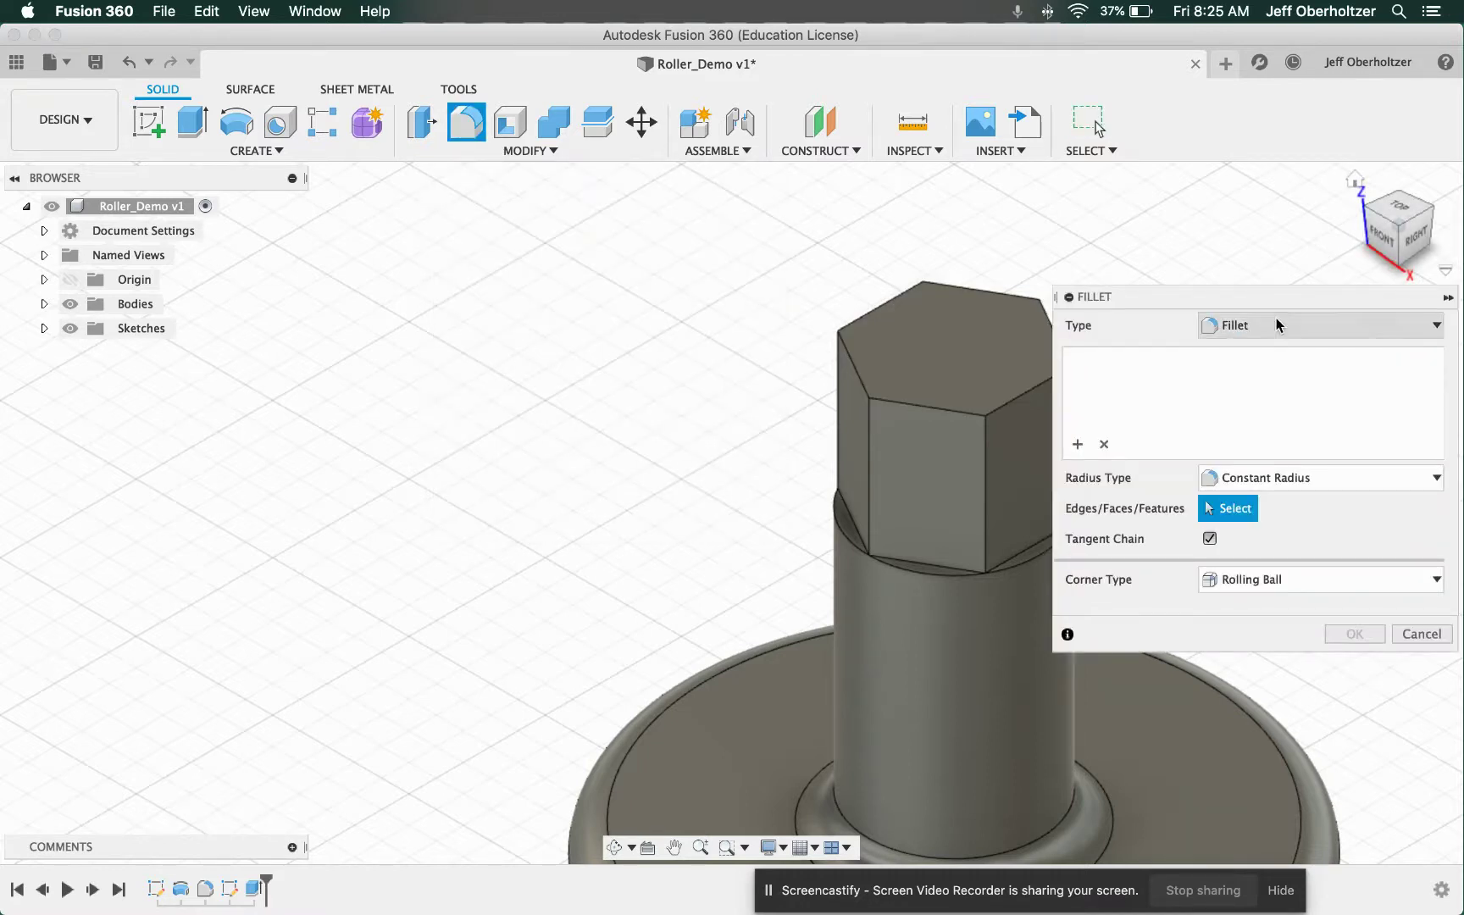
drag(1266, 300, 484, 303)
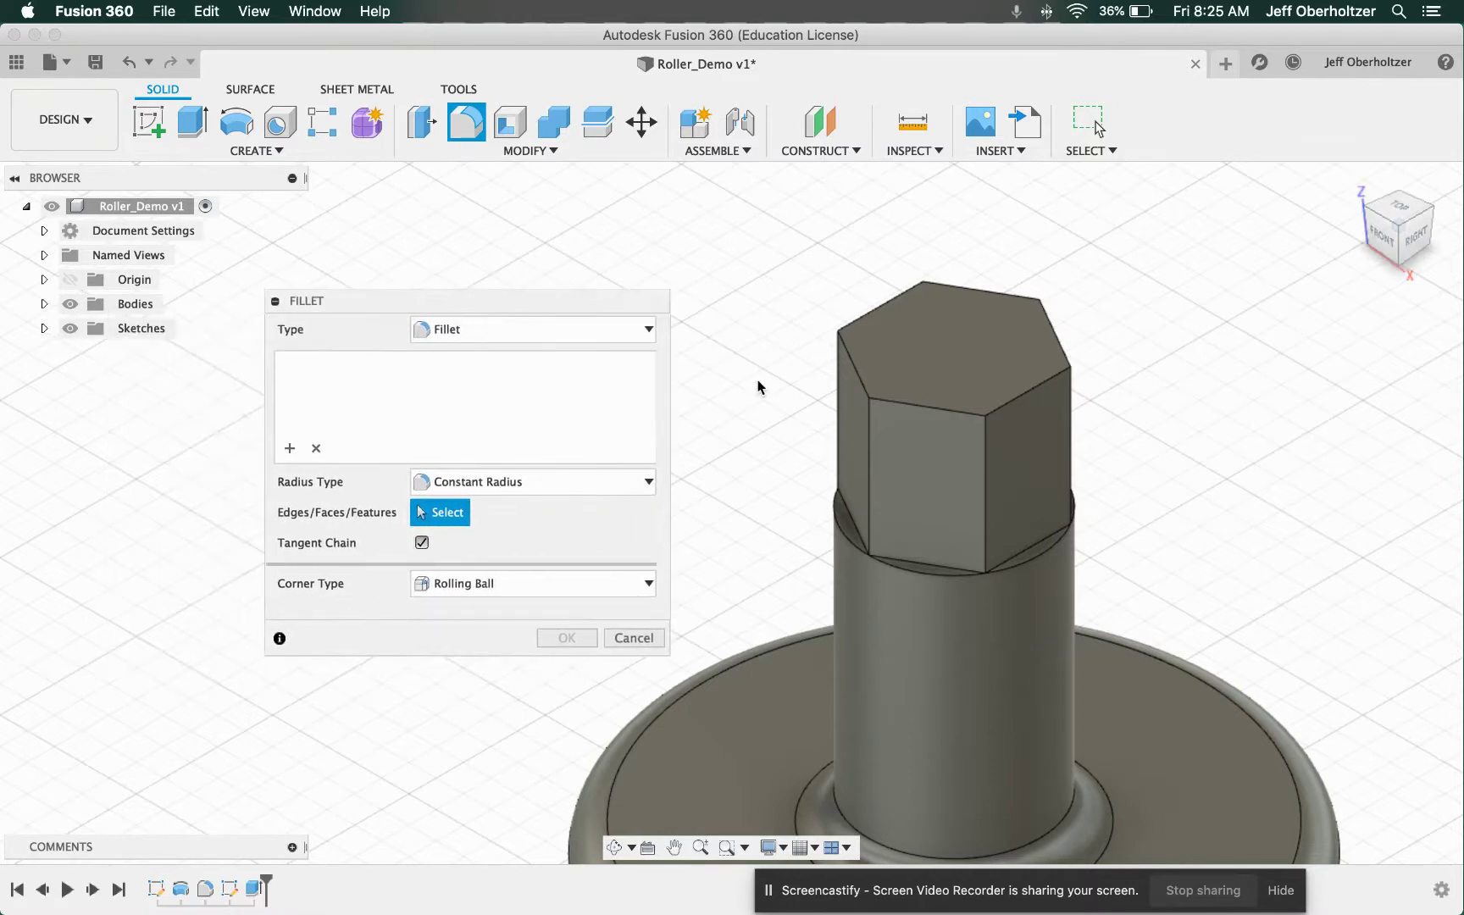
click(837, 407)
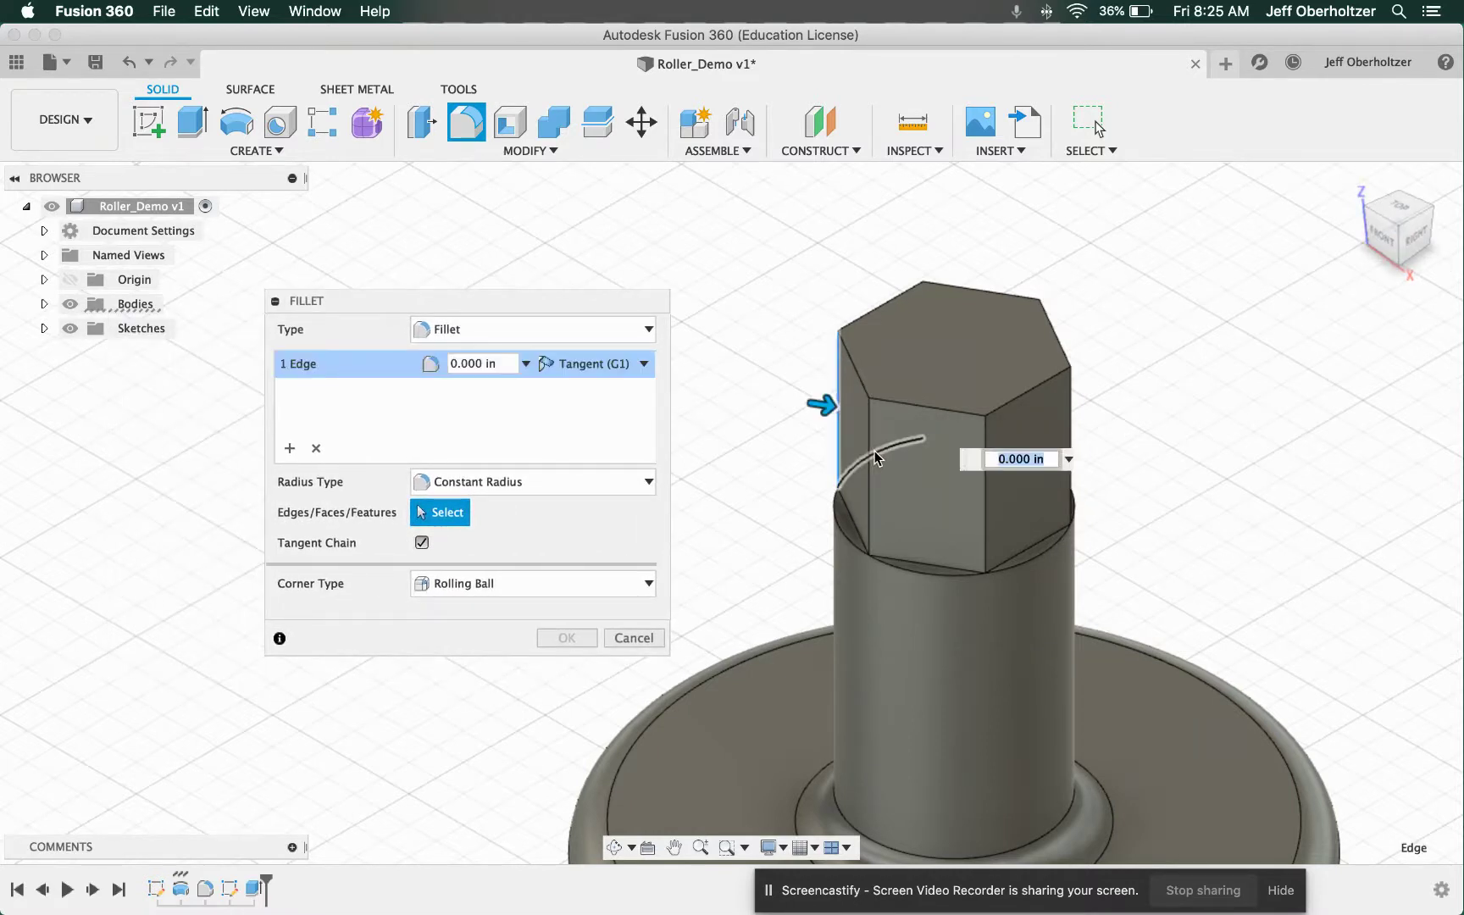
click(869, 457)
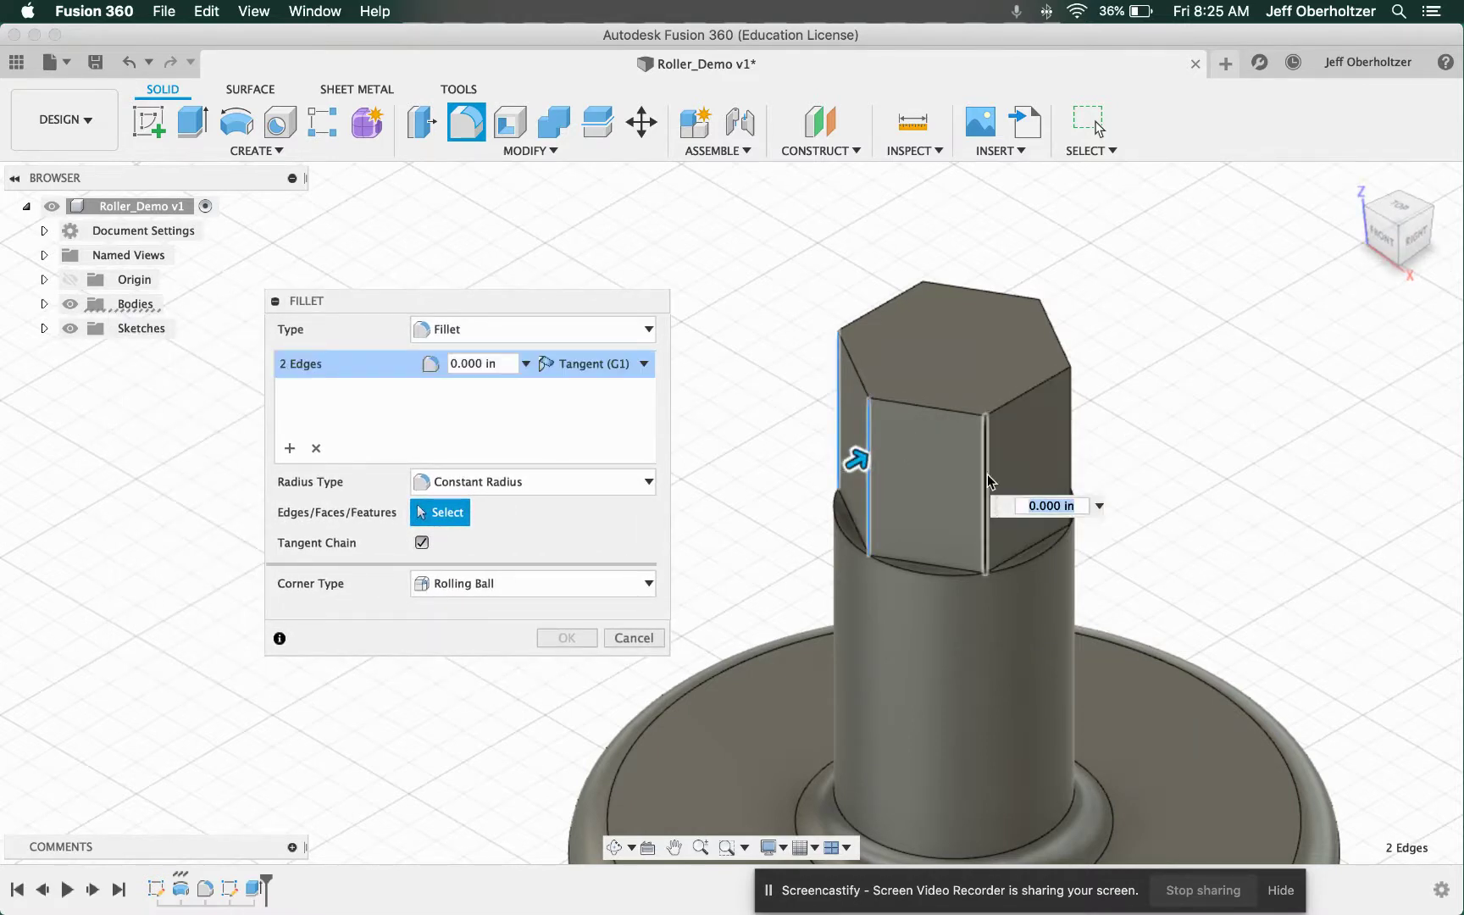
click(987, 476)
click(1071, 427)
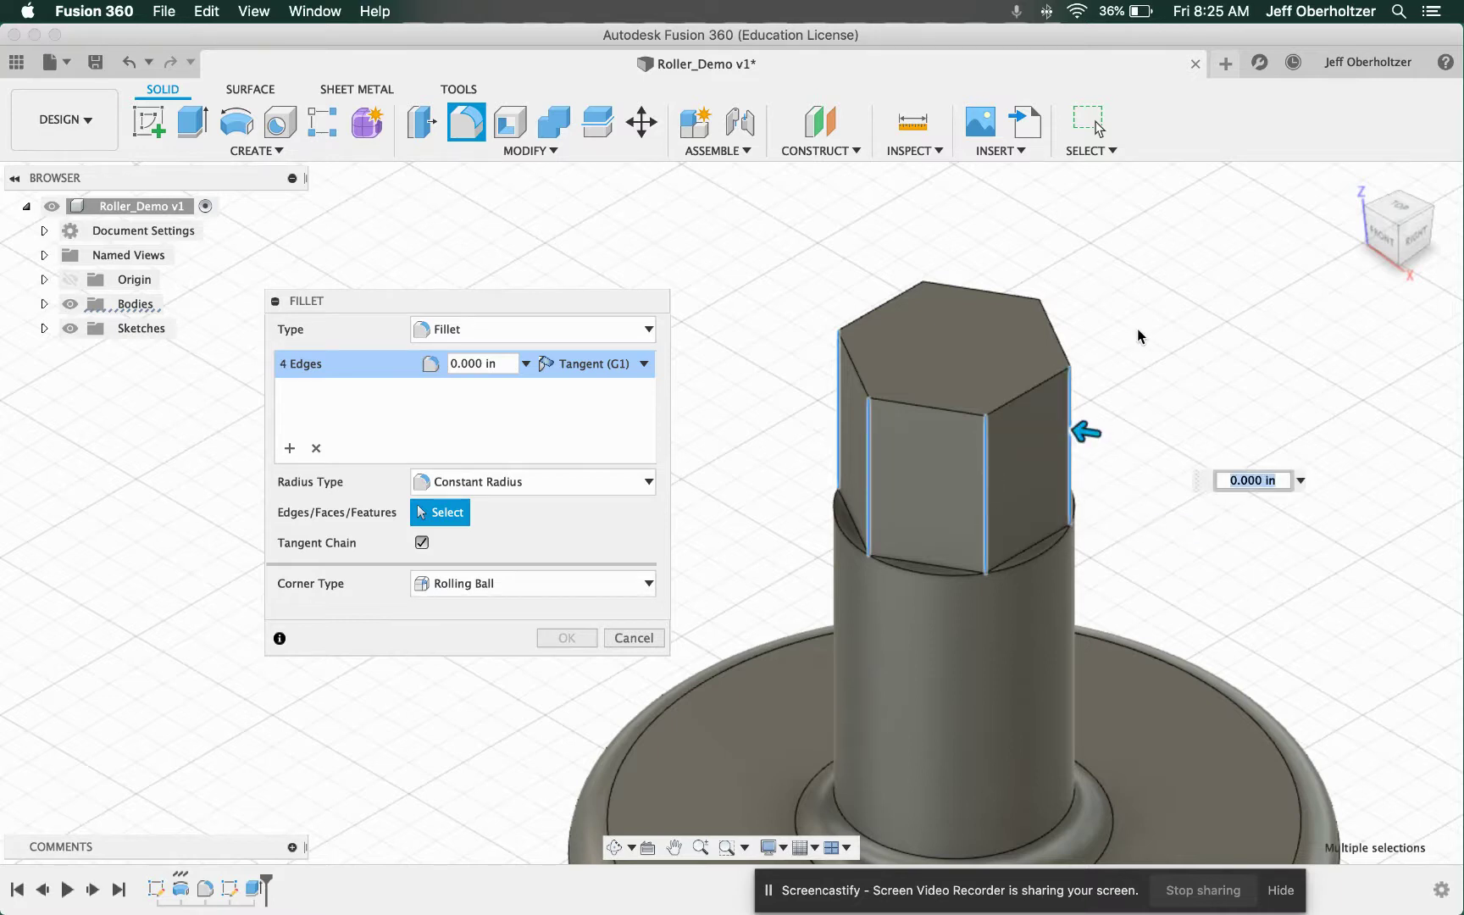
click(1040, 356)
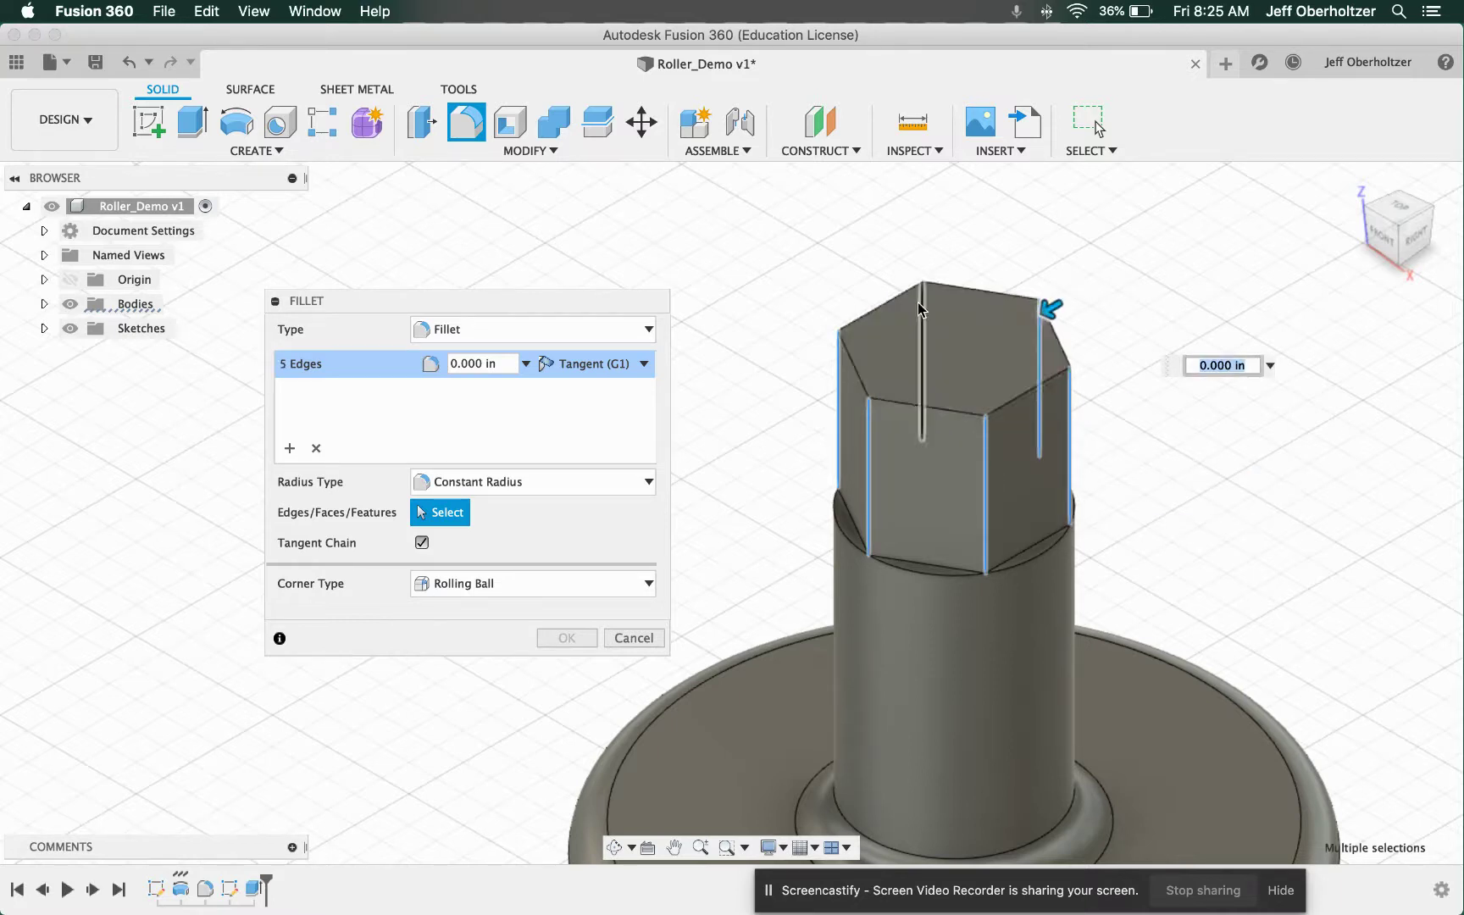
click(920, 300)
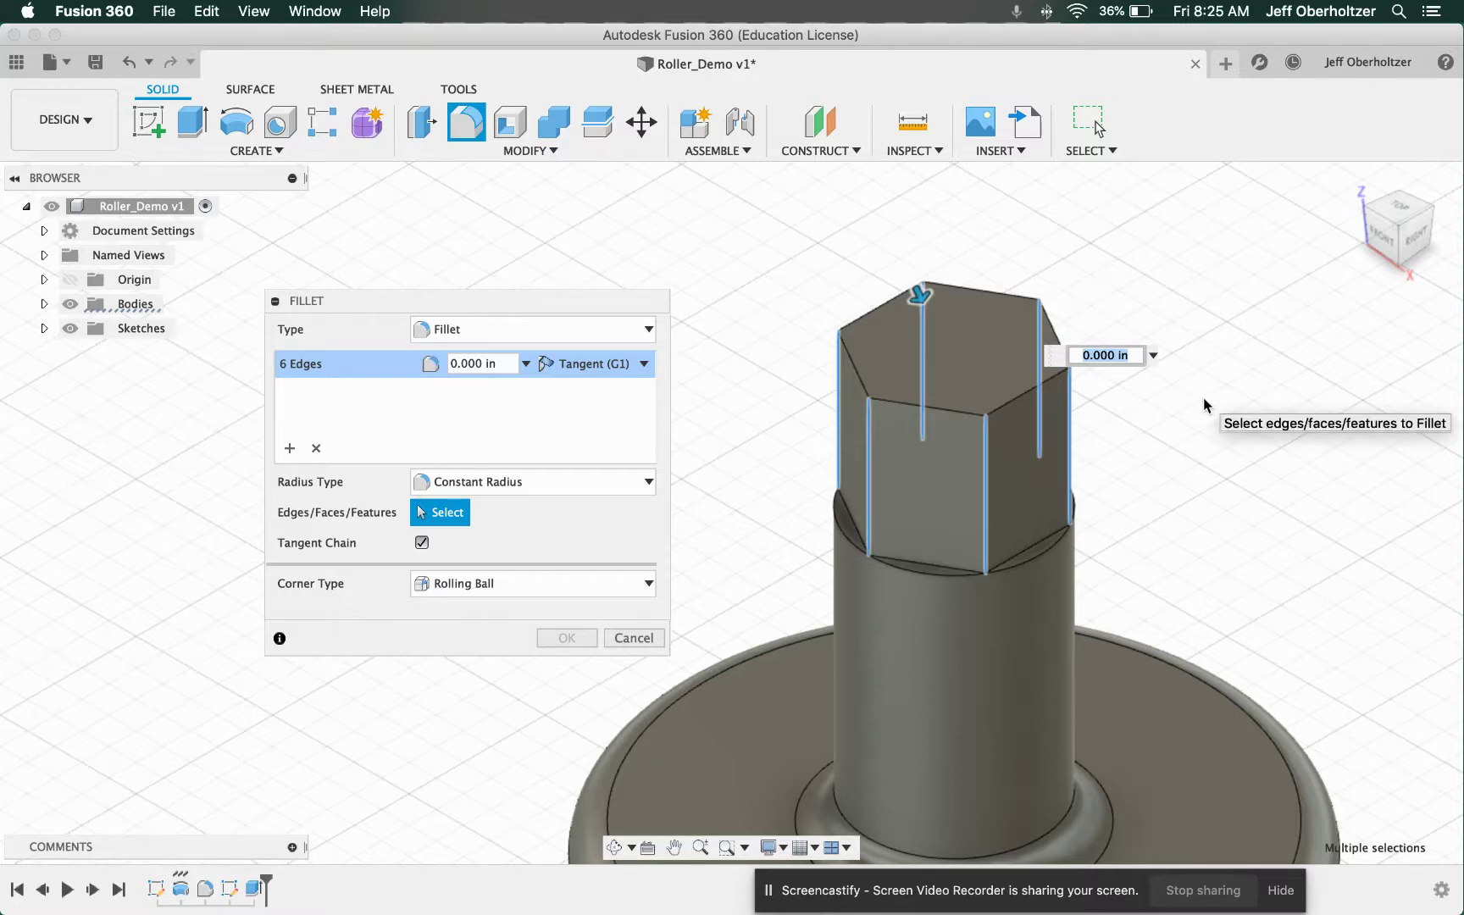
text(.03)
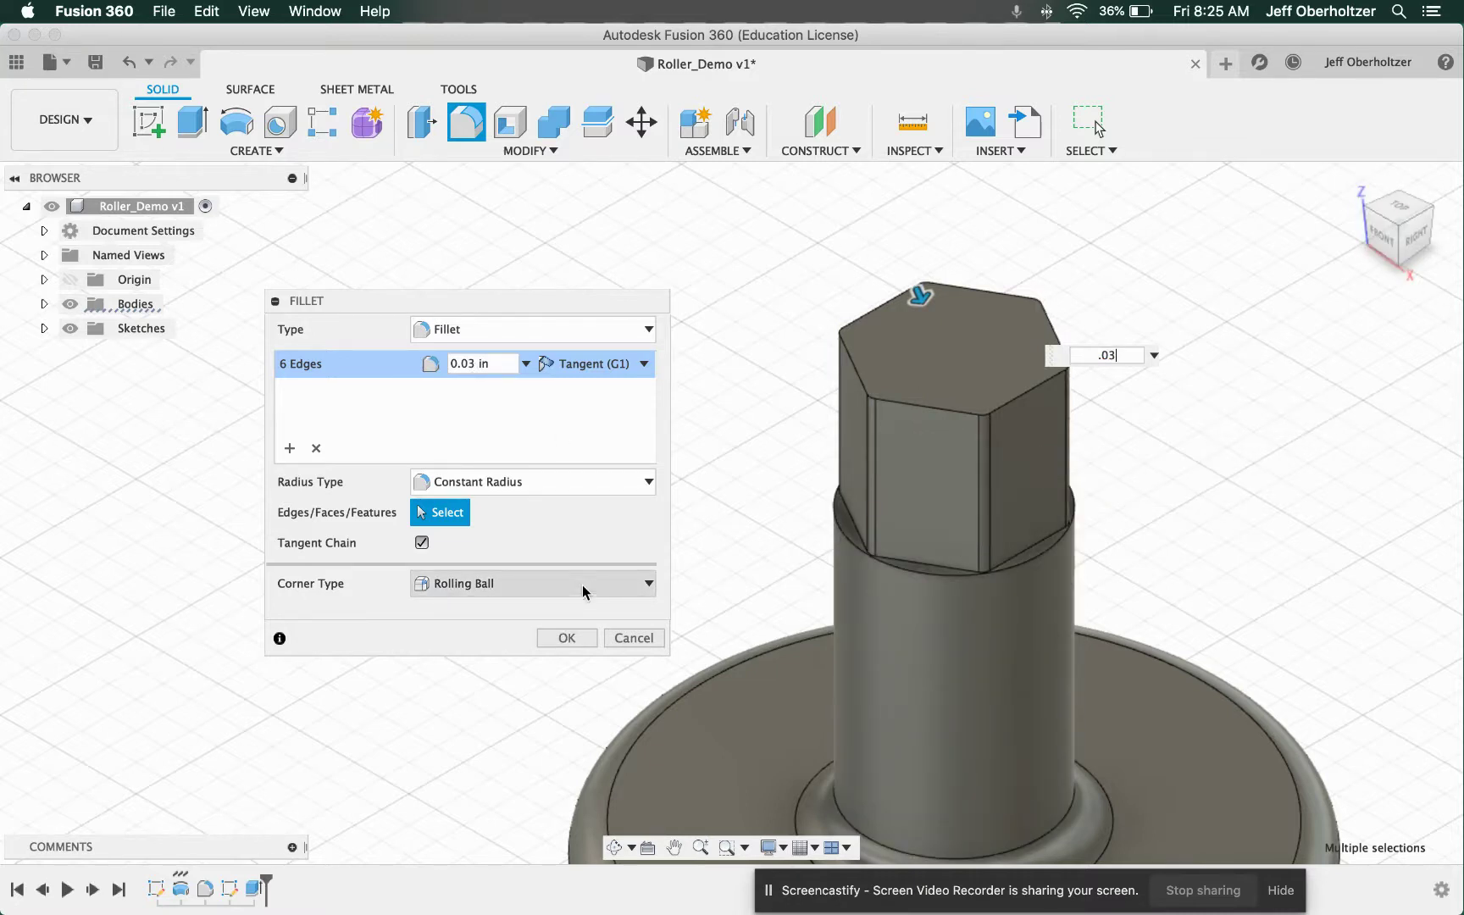
click(567, 637)
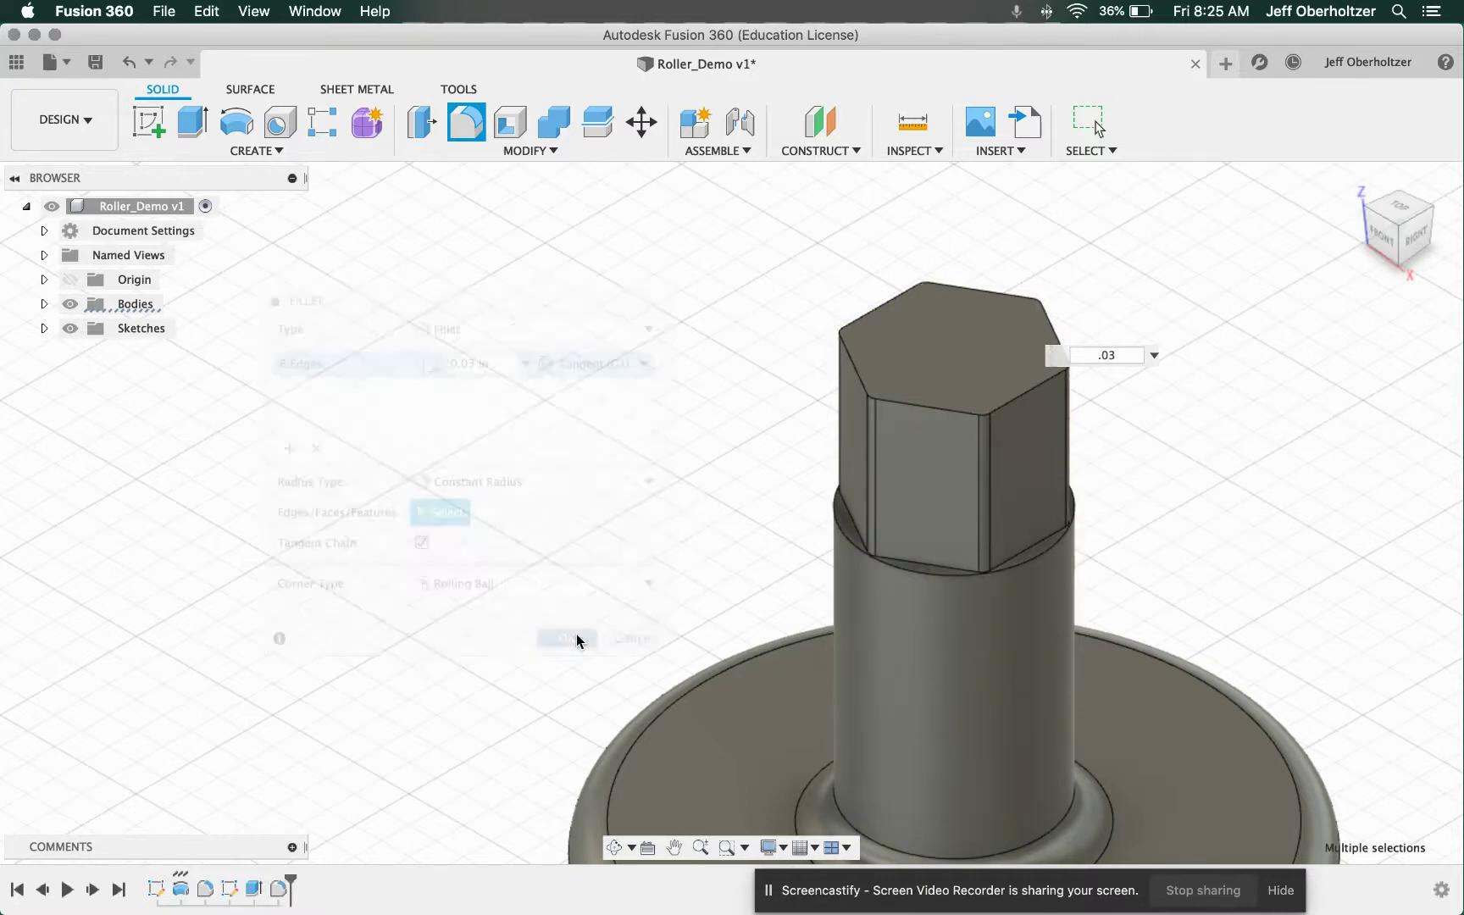
Step: Fillet the edge loop around the hexagonal end's top face with a constant radius of 0.03 in
click(466, 124)
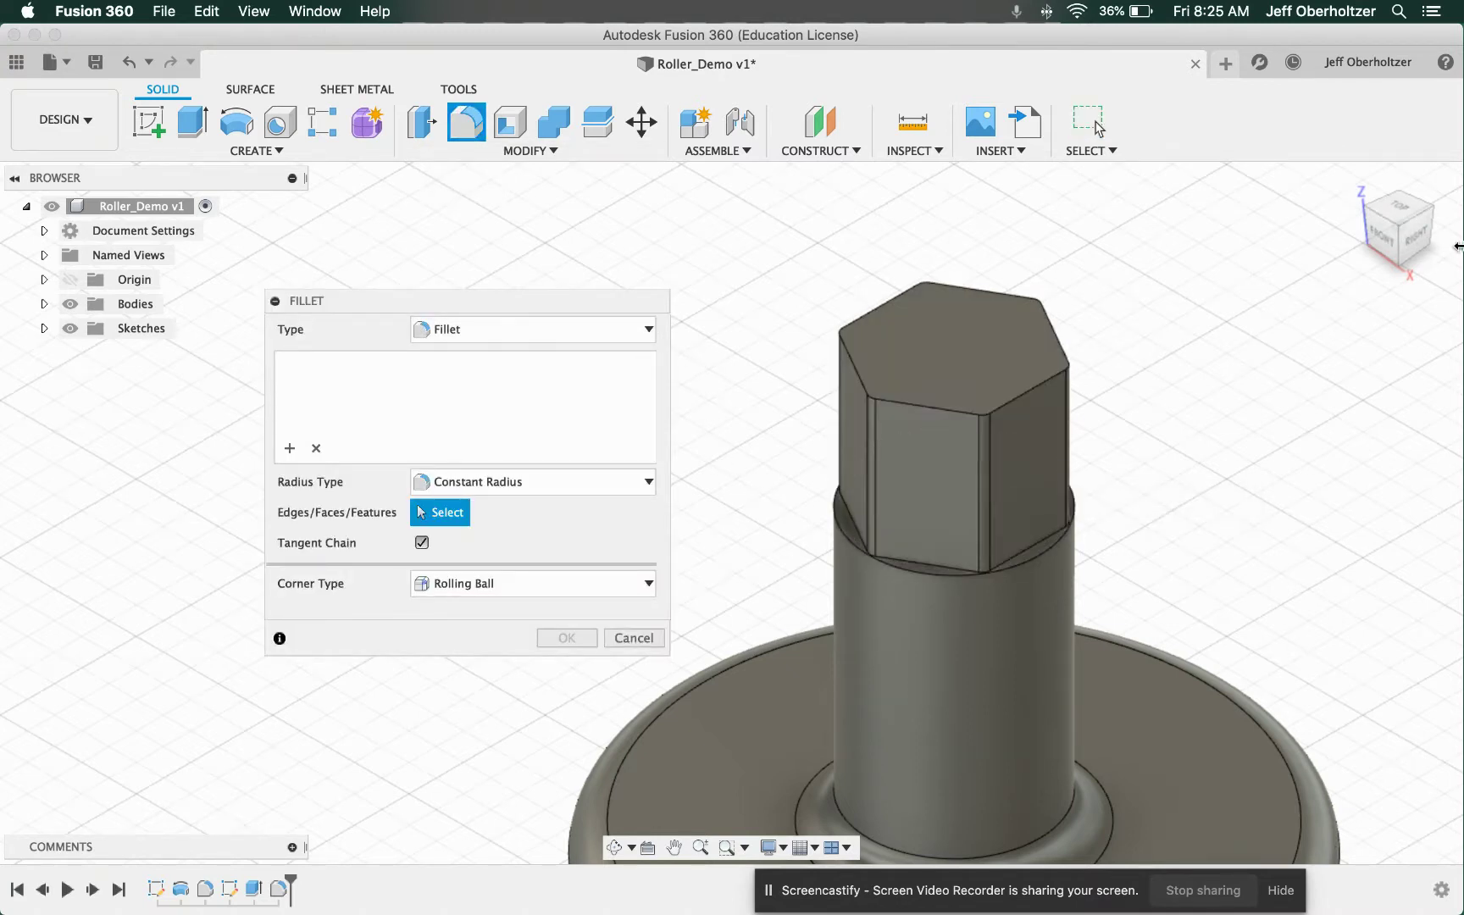
click(973, 290)
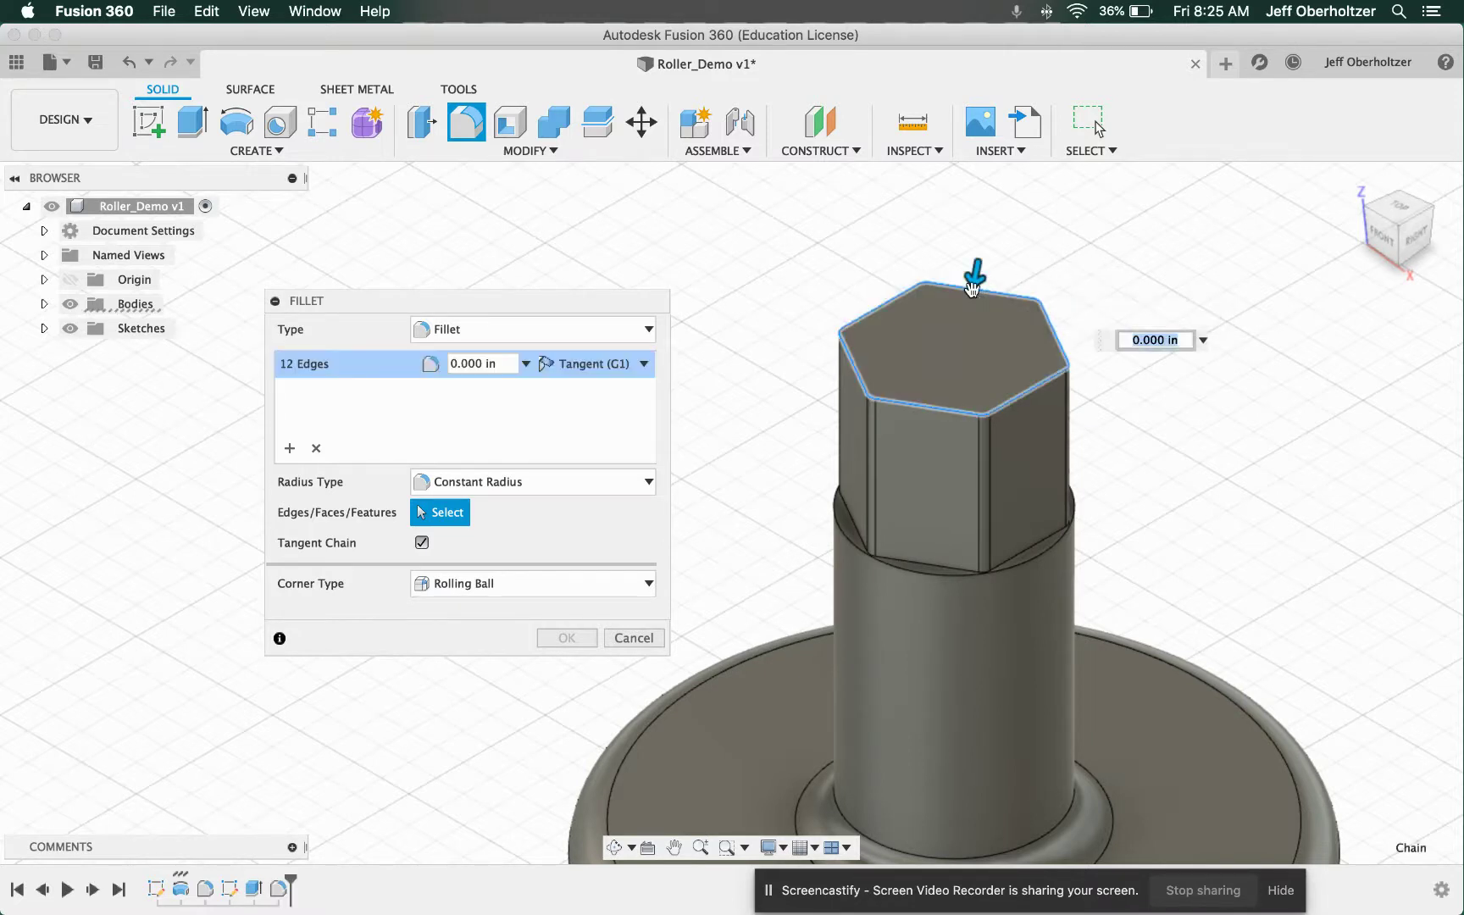
text(.03)
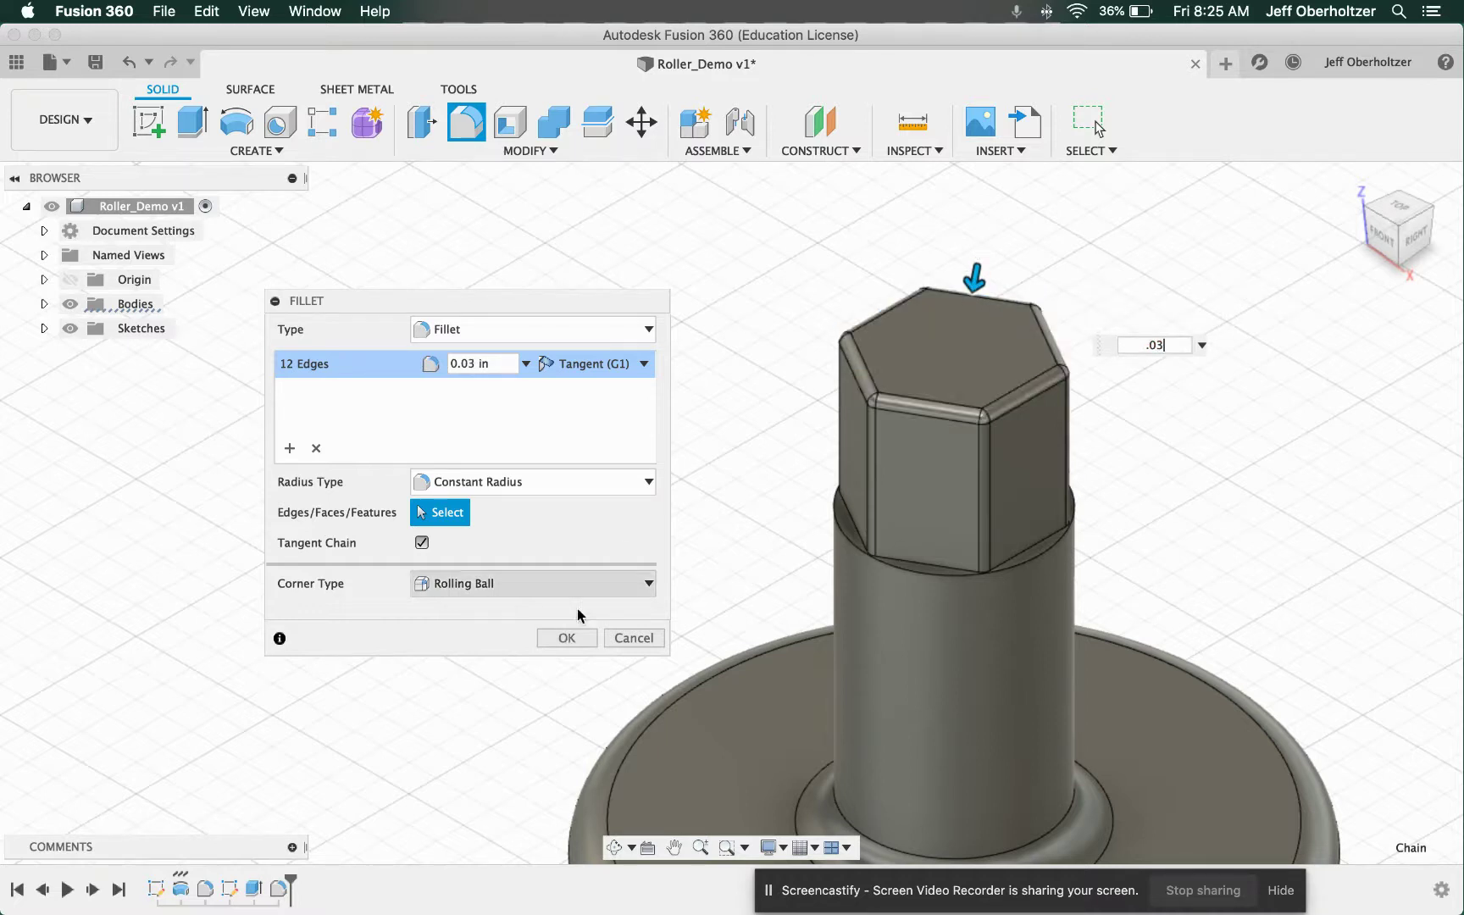
click(567, 637)
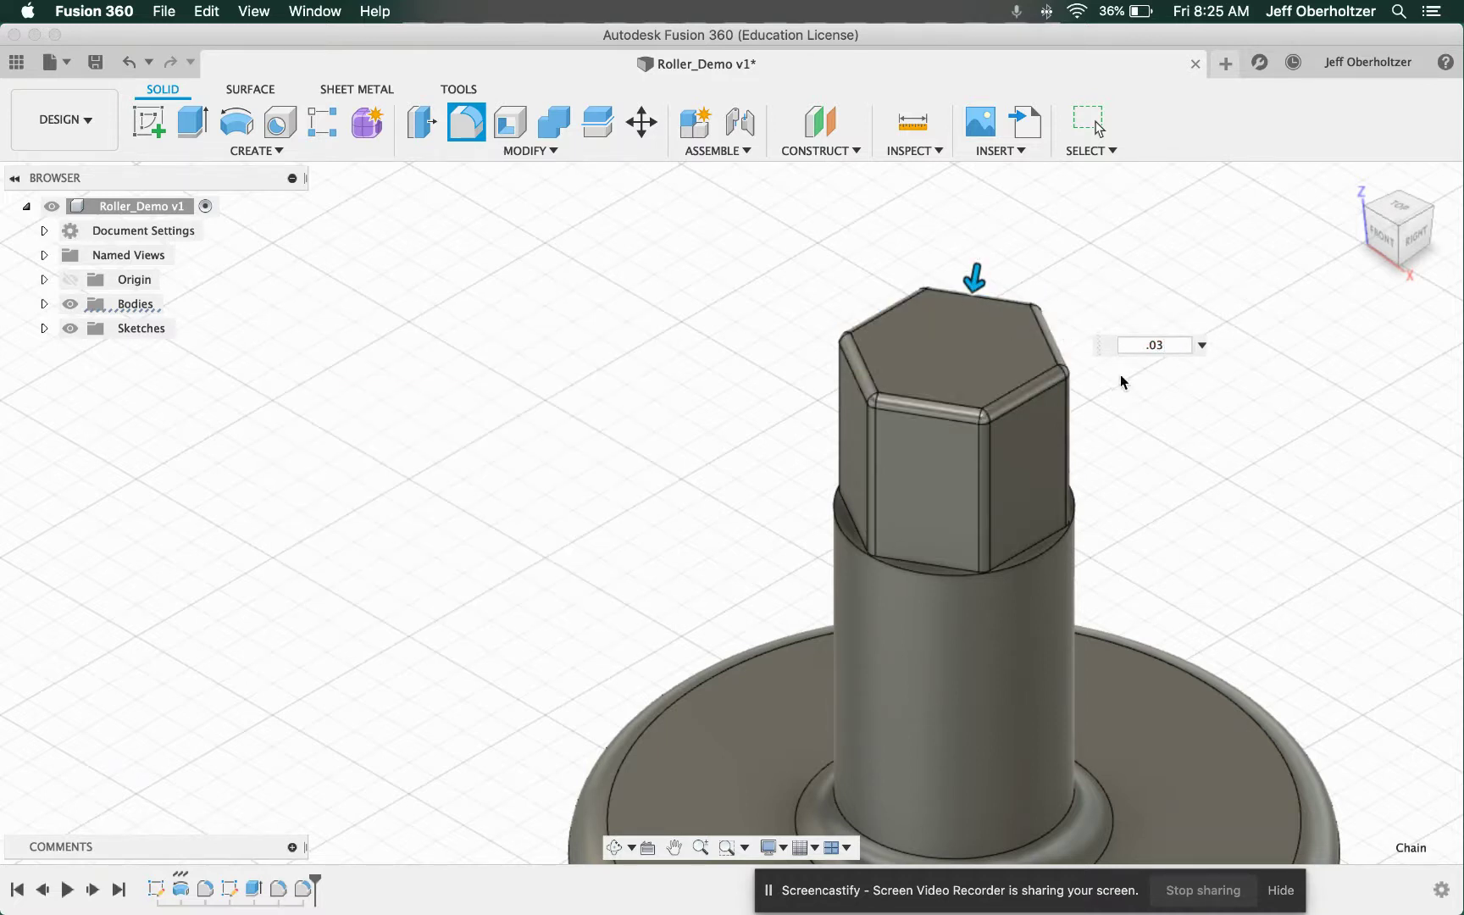
key(Escape)
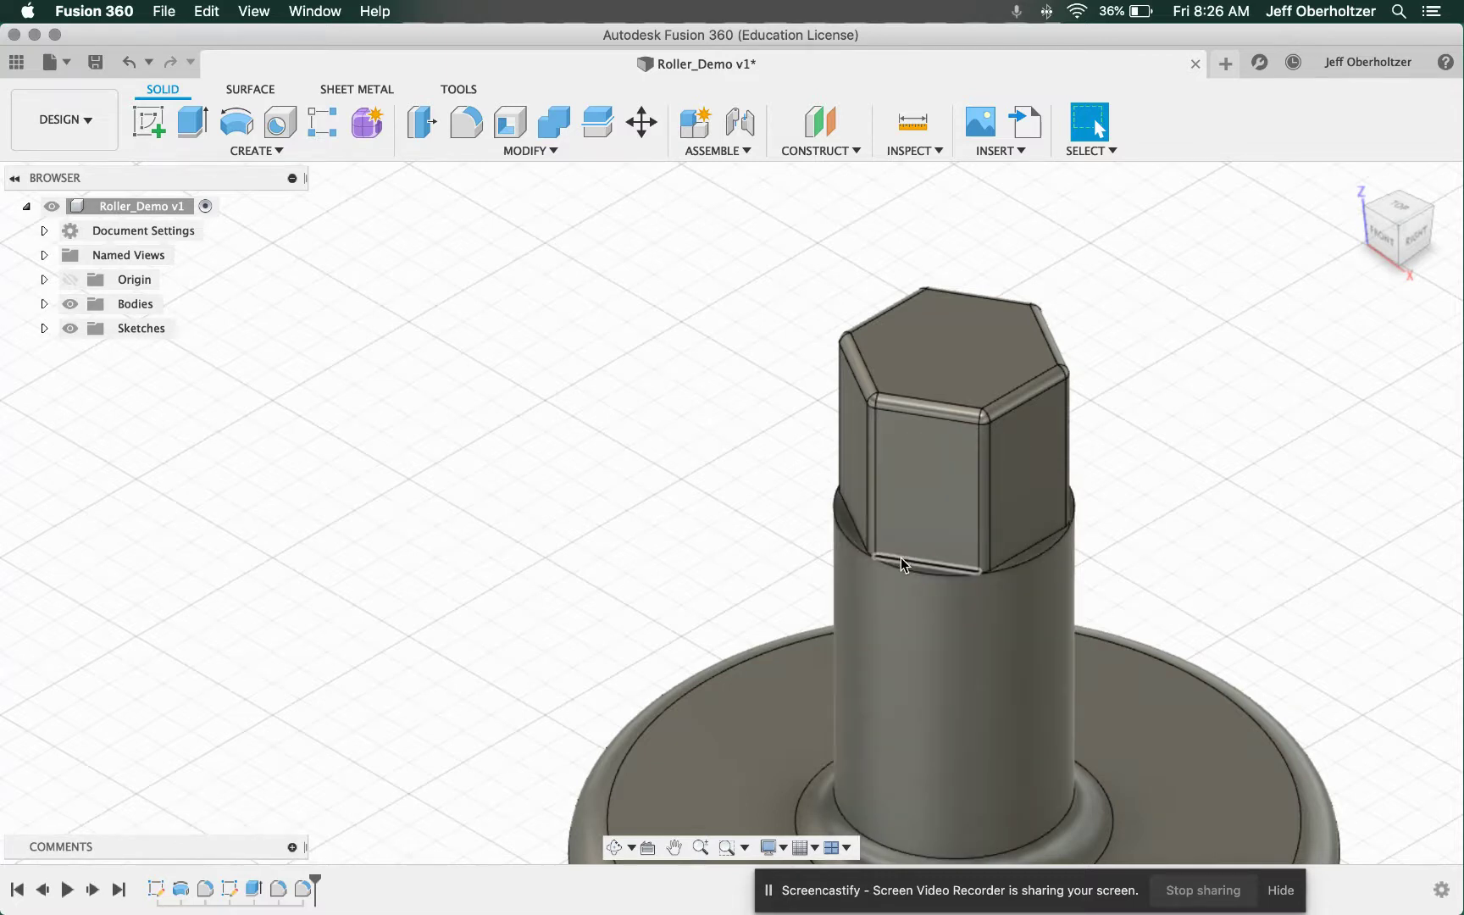
scroll(1126, 346, down, 5)
scroll(1132, 362, up, 2)
scroll(1138, 385, up, 2)
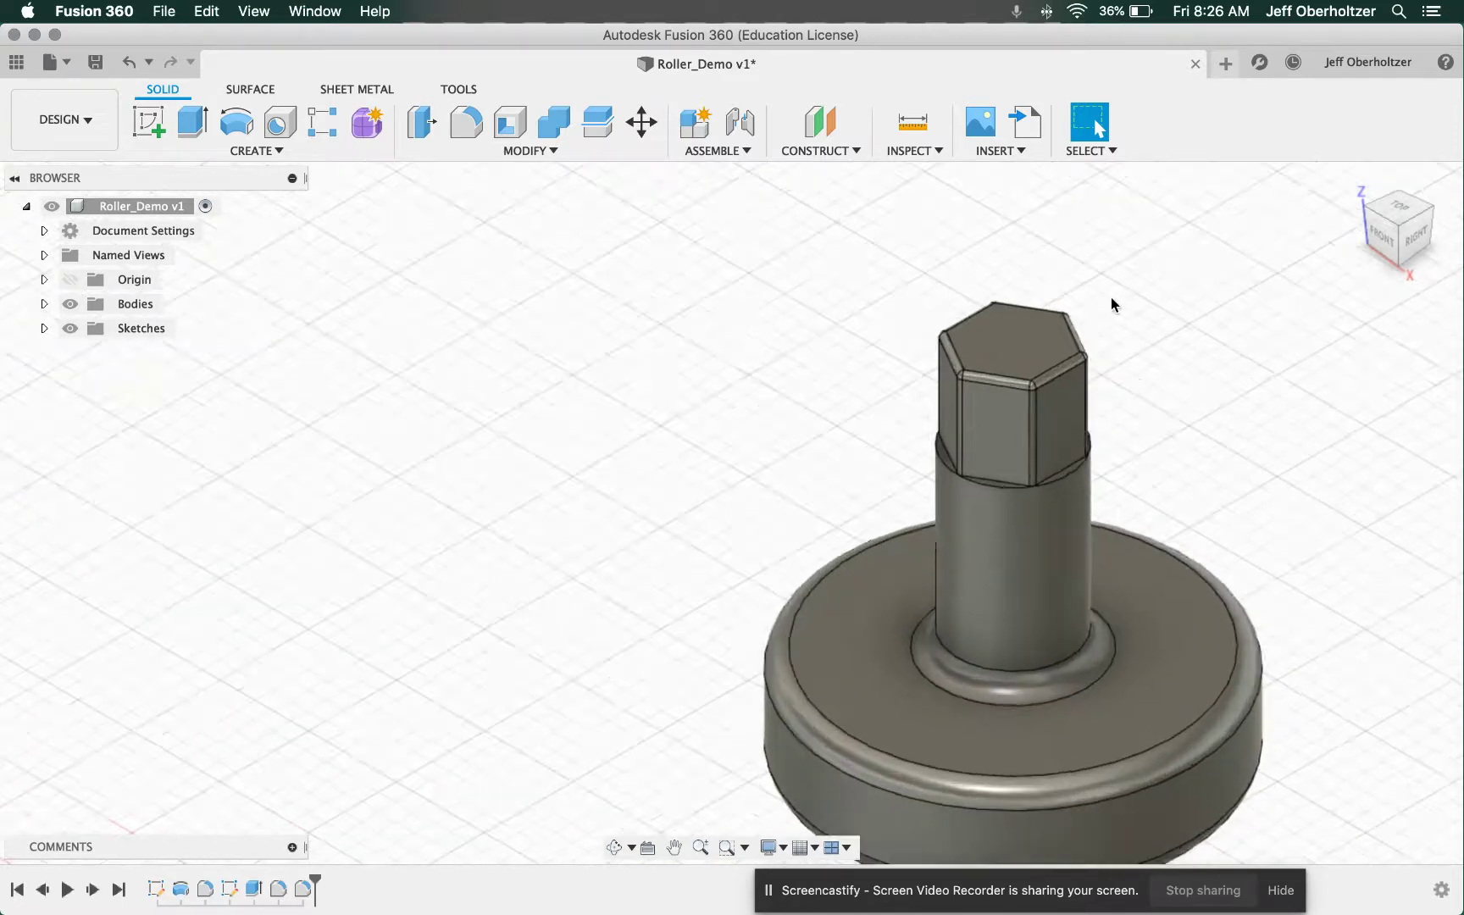